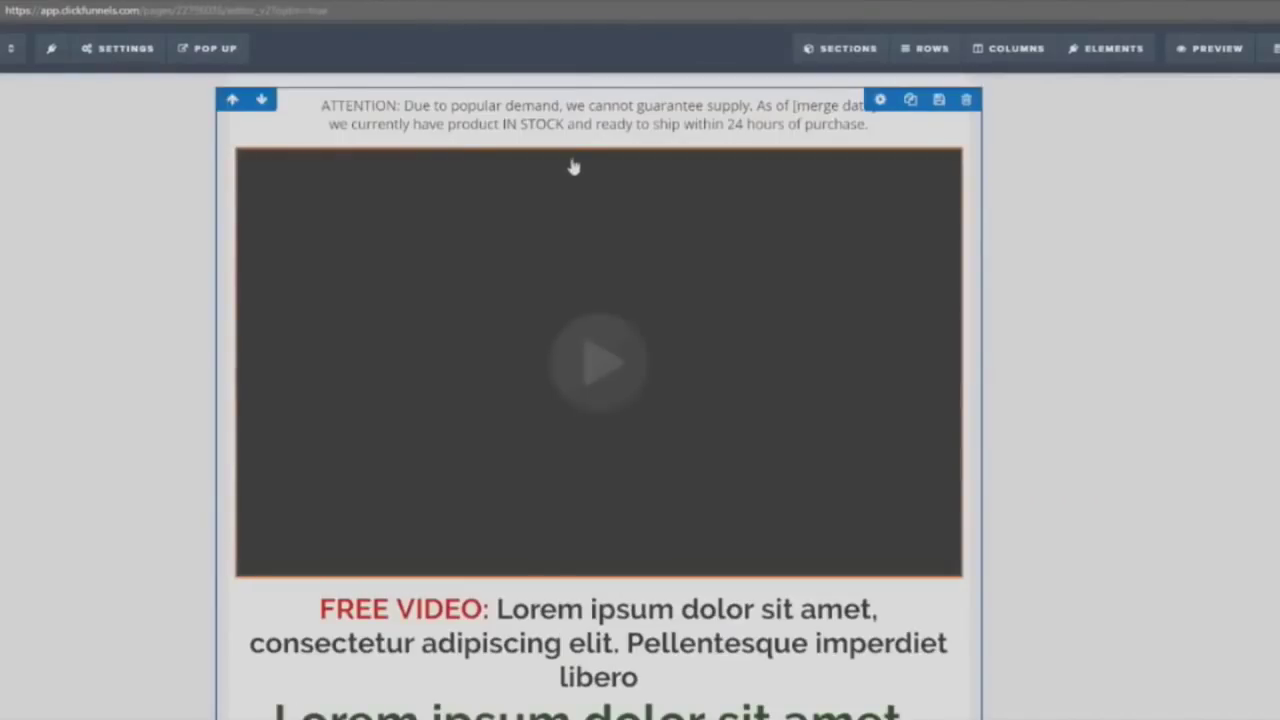
Move the video element below the FREE VIDEO headline.
drag(320, 609, 500, 643)
click(583, 533)
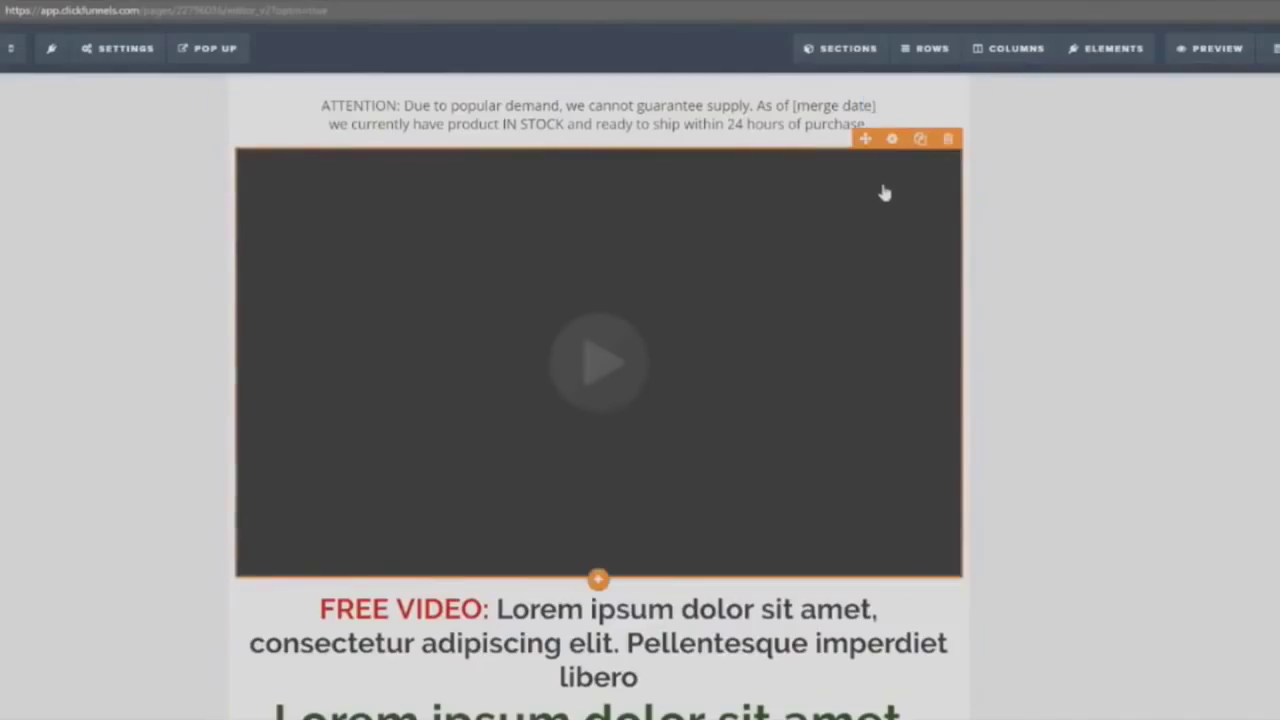
drag(868, 138, 752, 700)
scroll(600, 330, down, 7)
scroll(437, 306, up, 7)
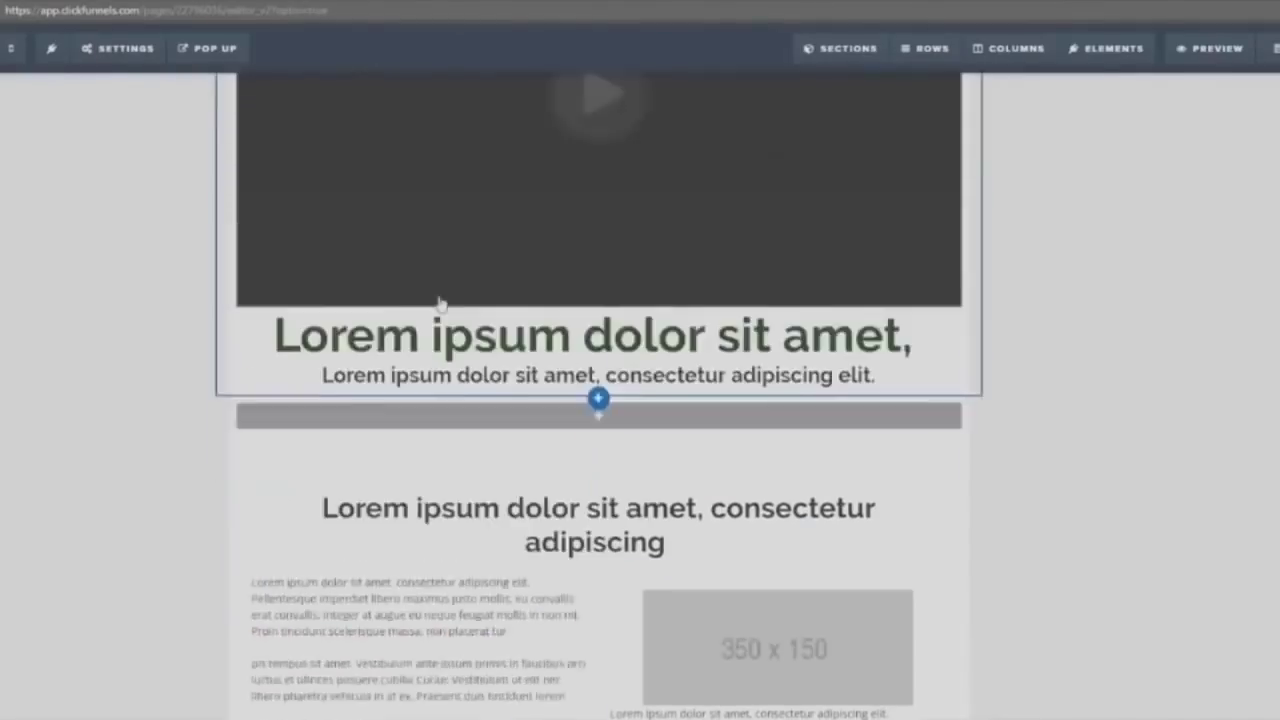
Edit the headline to read 'FREE VIDEO: Shows you the power of magic cars'.
click(473, 195)
scroll(473, 195, down, 10)
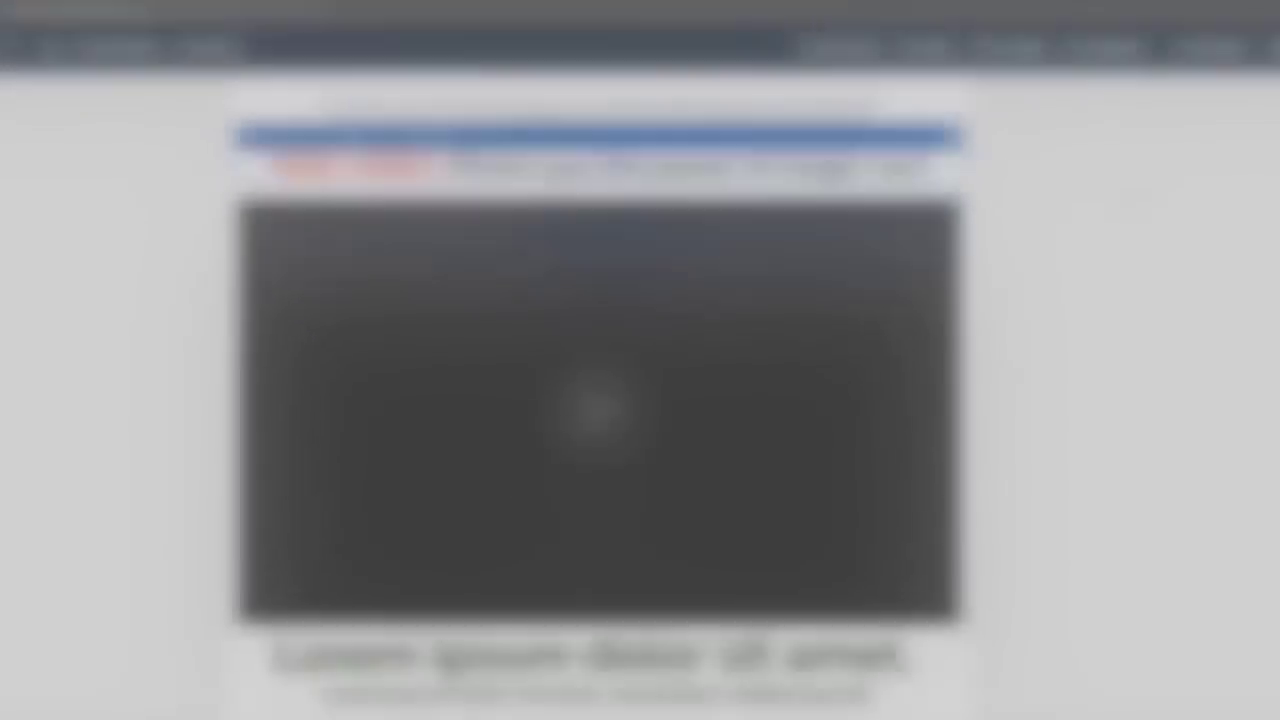
scroll(552, 256, up, 2)
scroll(552, 256, down, 5)
scroll(297, 250, up, 12)
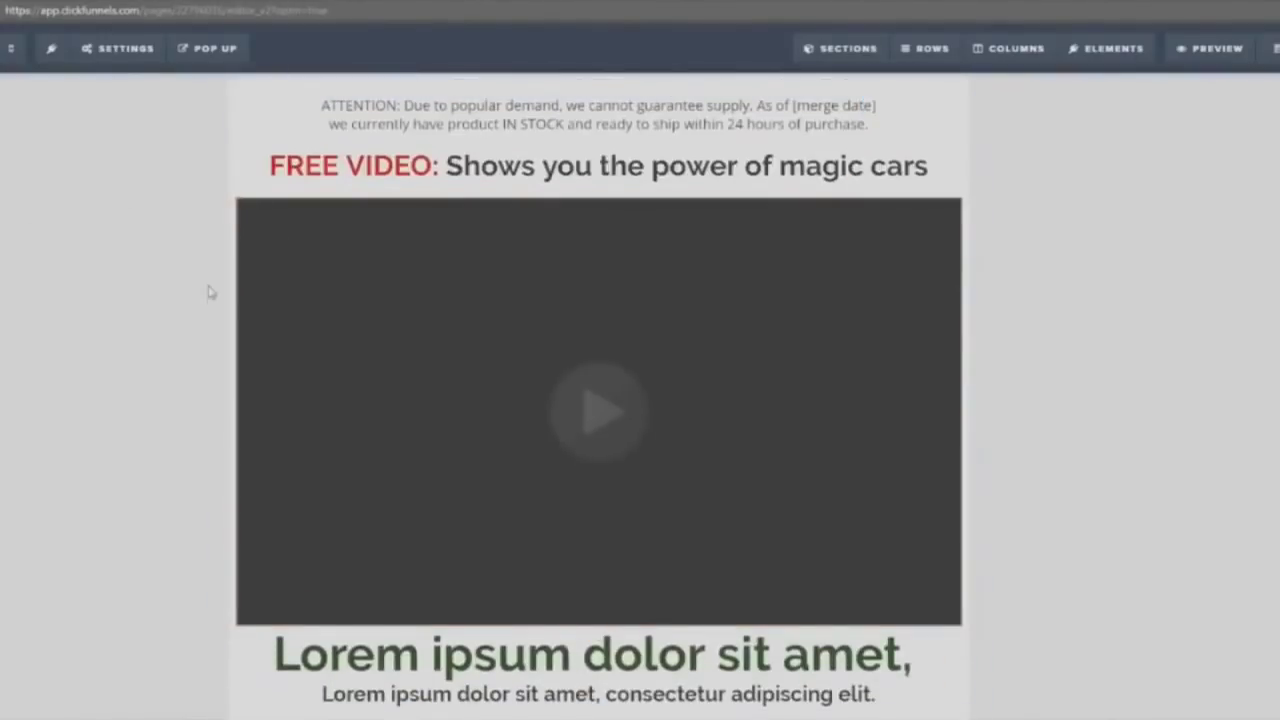
scroll(210, 292, down, 10)
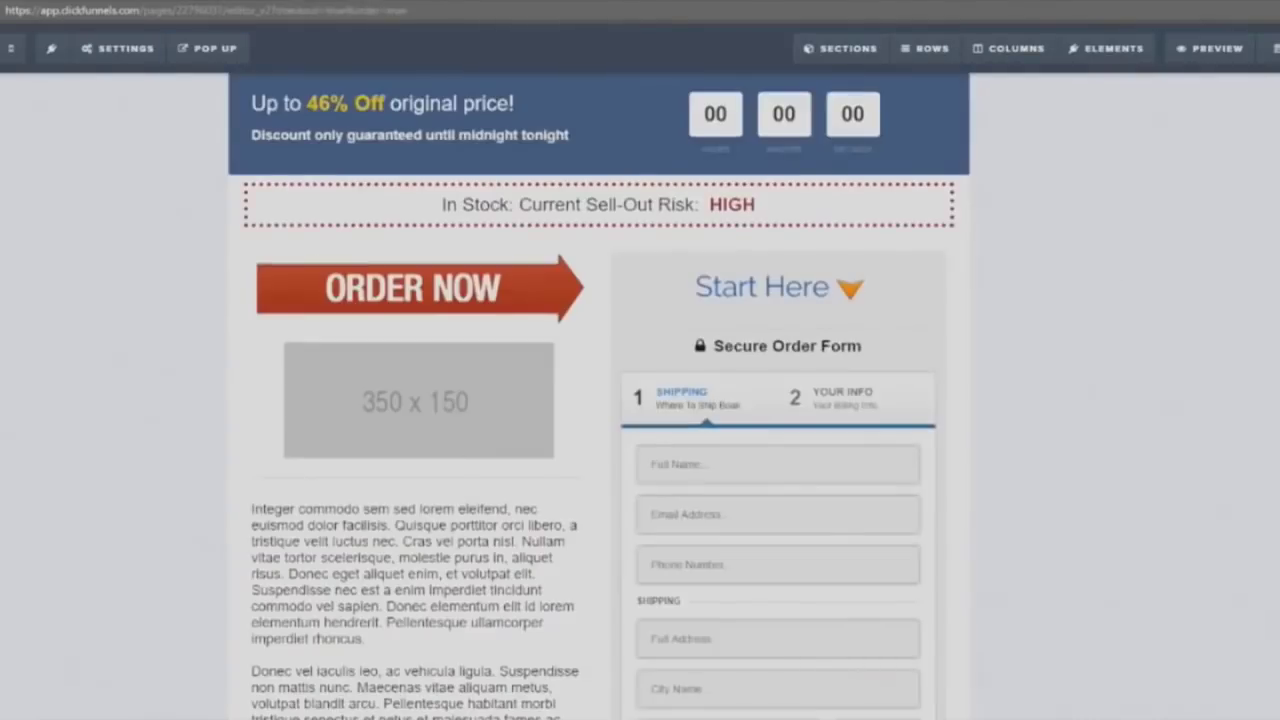
Clone the checkout page's order form, then delete the duplicated copy.
scroll(800, 371, down, 3)
scroll(875, 318, up, 3)
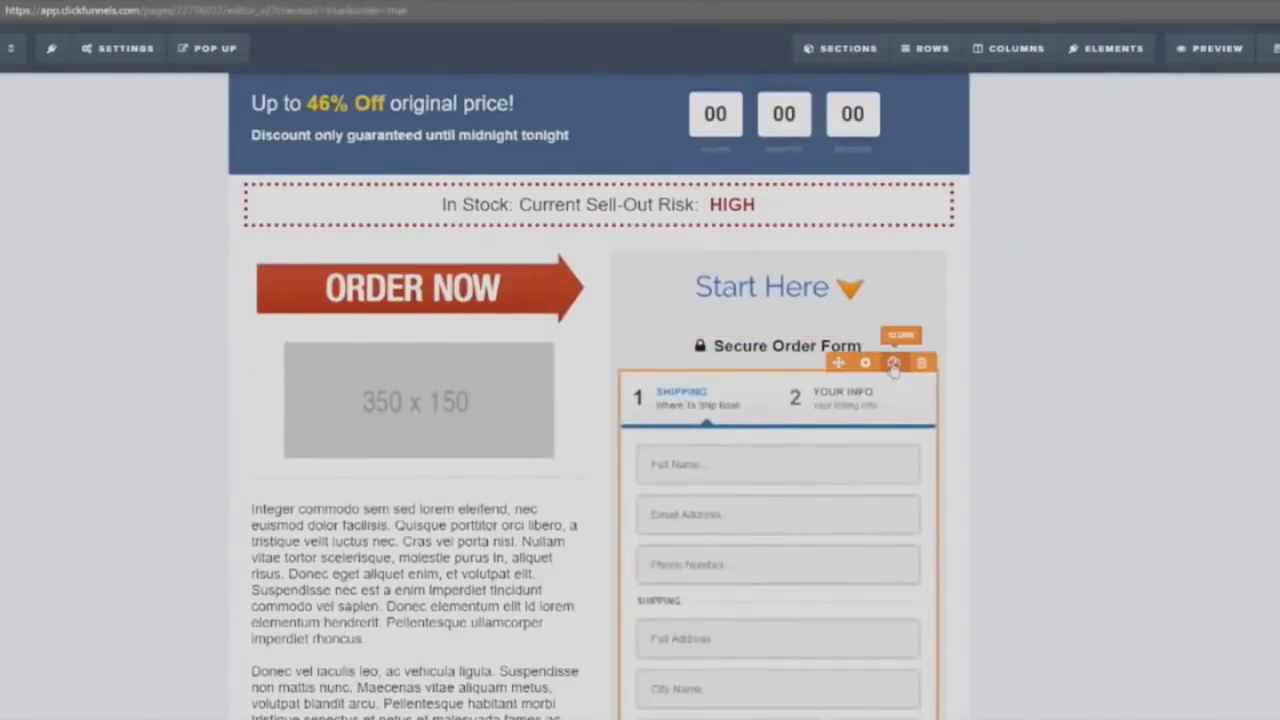
click(893, 363)
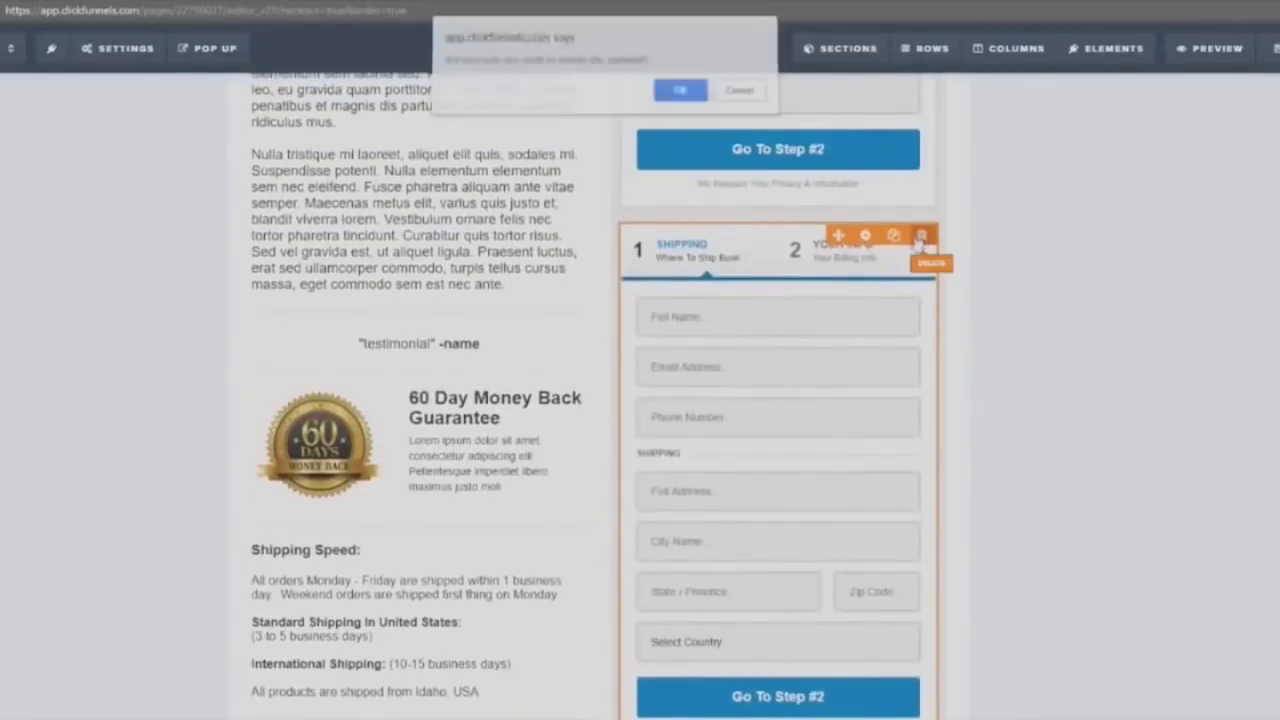
click(676, 94)
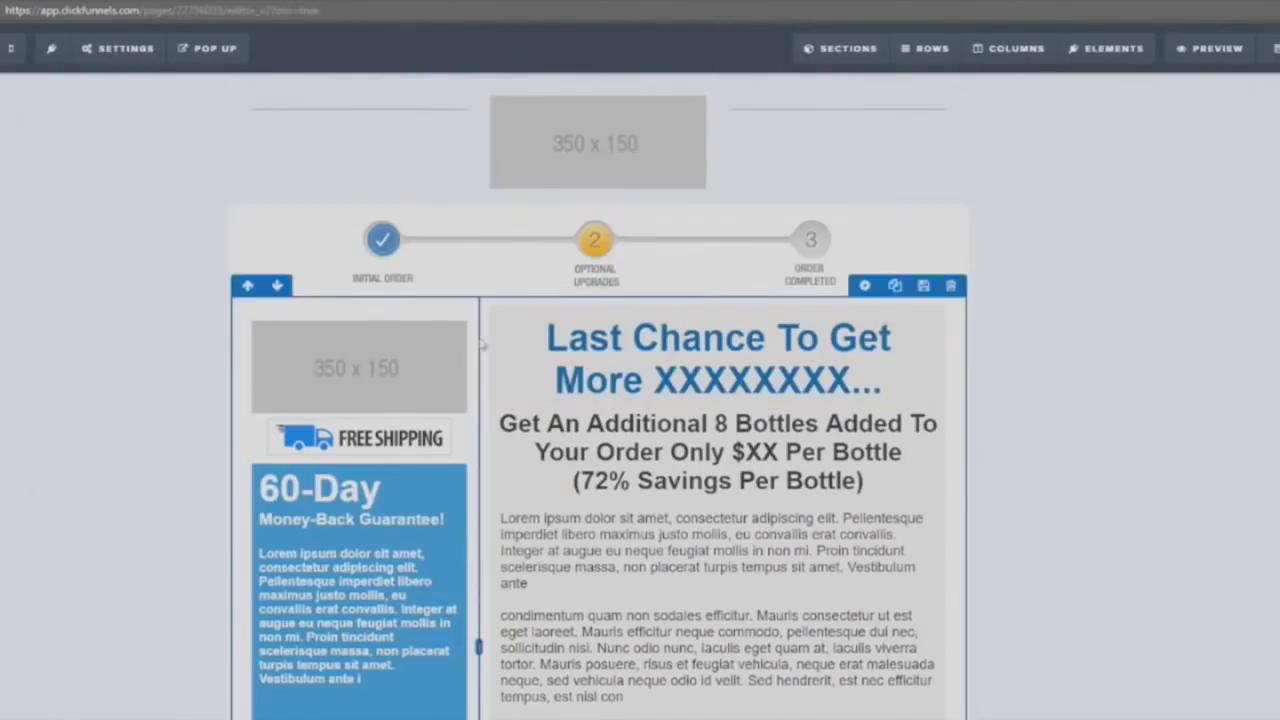
Scroll through the upsell page to review its bottle offer.
scroll(485, 345, down, 1)
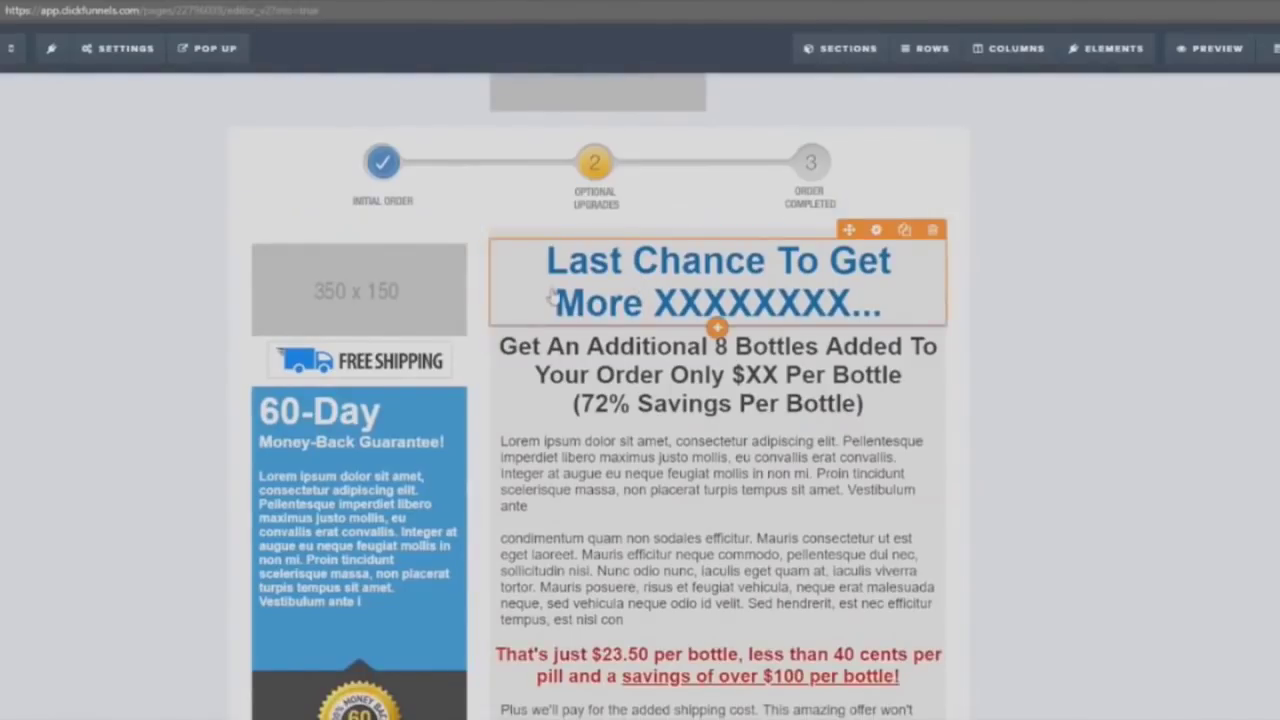
scroll(229, 103, down, 15)
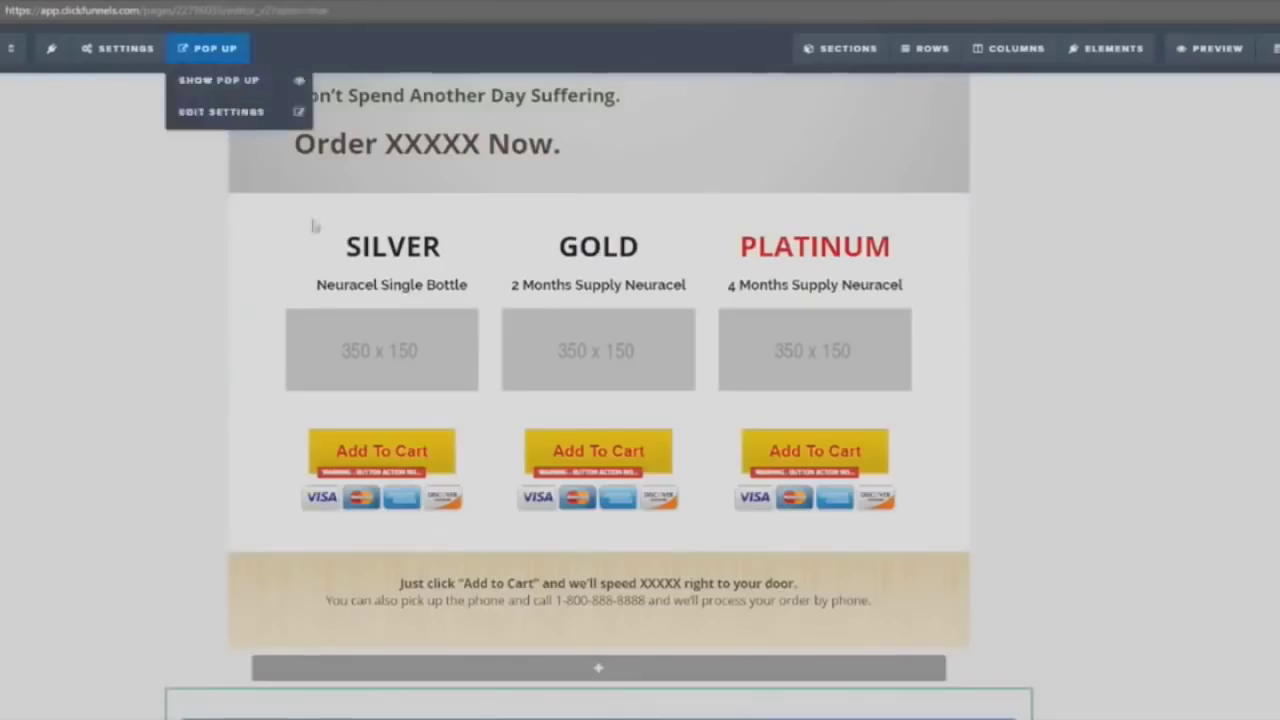
scroll(300, 135, up, 15)
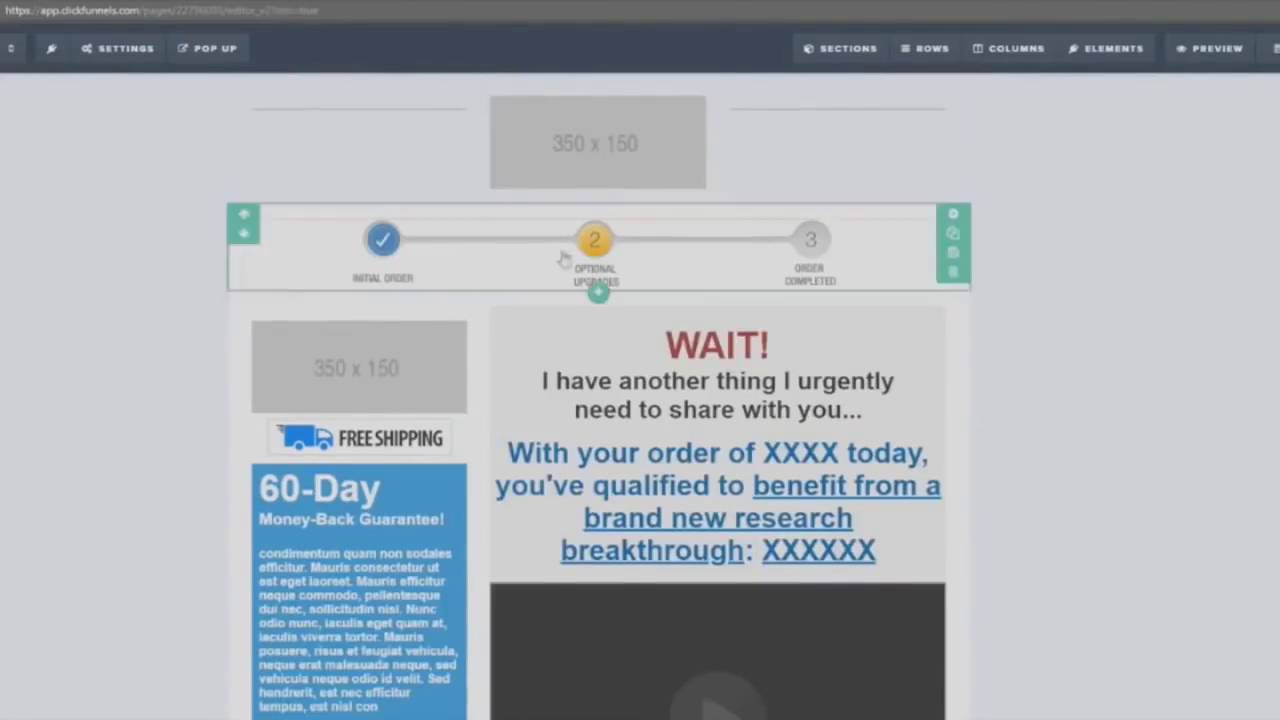
scroll(499, 300, down, 2)
scroll(499, 300, up, 2)
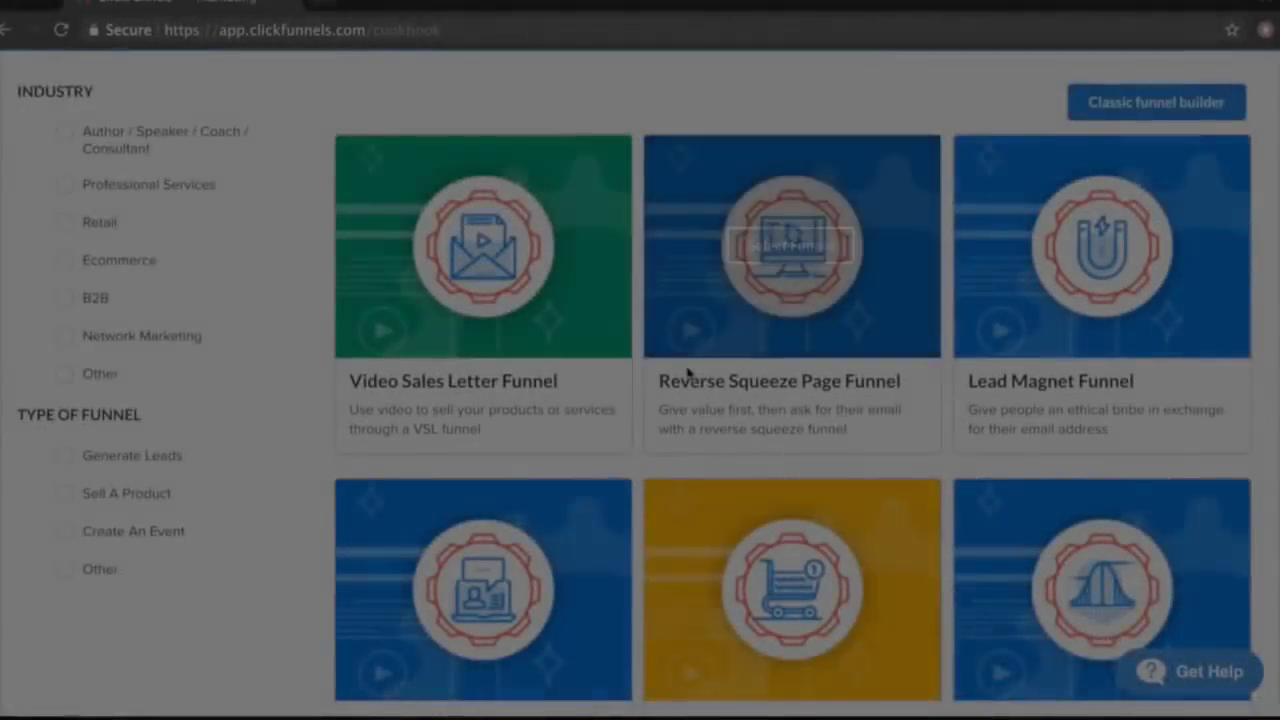
Filter the cookbook to Generate Leads funnel types and browse the resulting cards.
scroll(687, 372, down, 3)
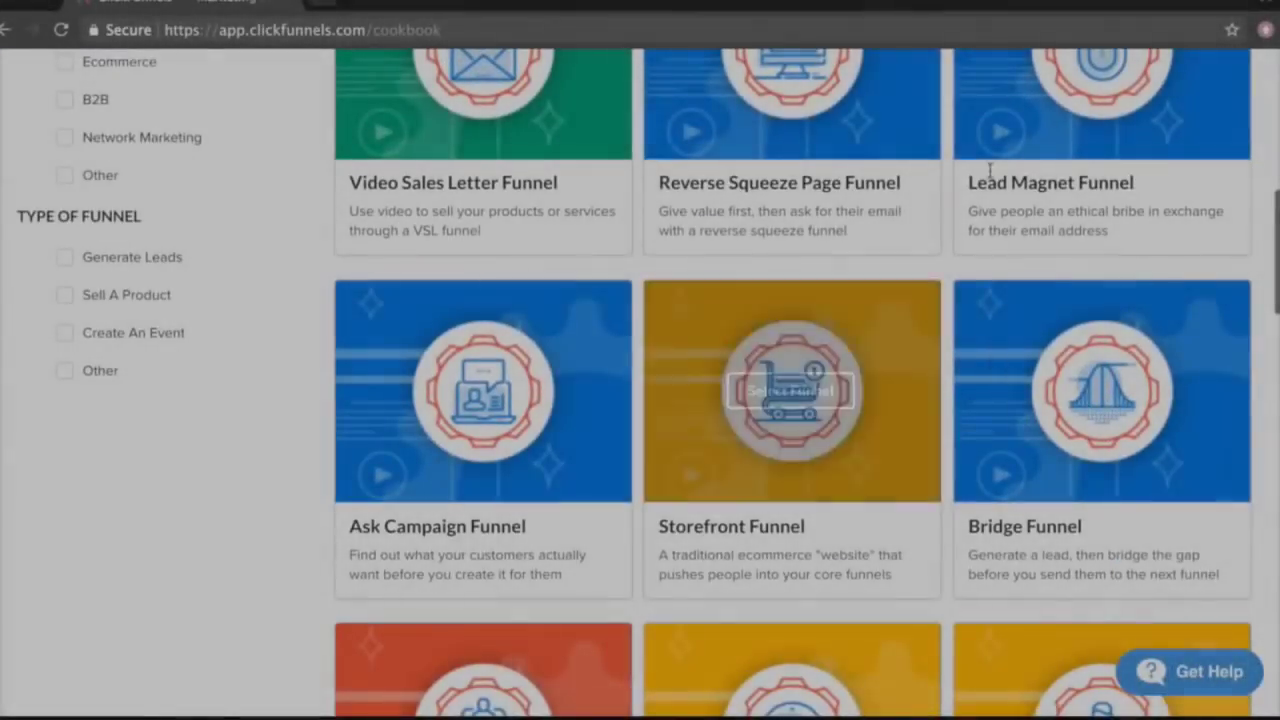
scroll(238, 376, down, 6)
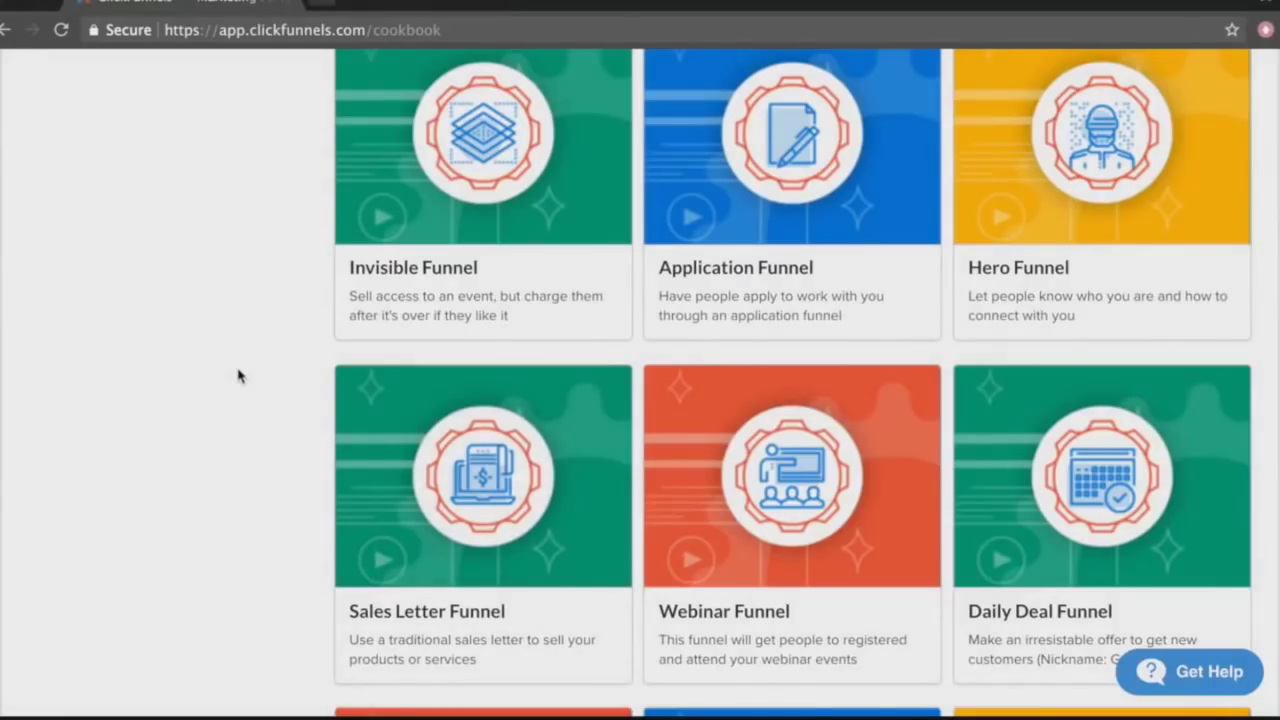
scroll(238, 376, up, 6)
scroll(238, 376, up, 4)
scroll(50, 335, down, 1)
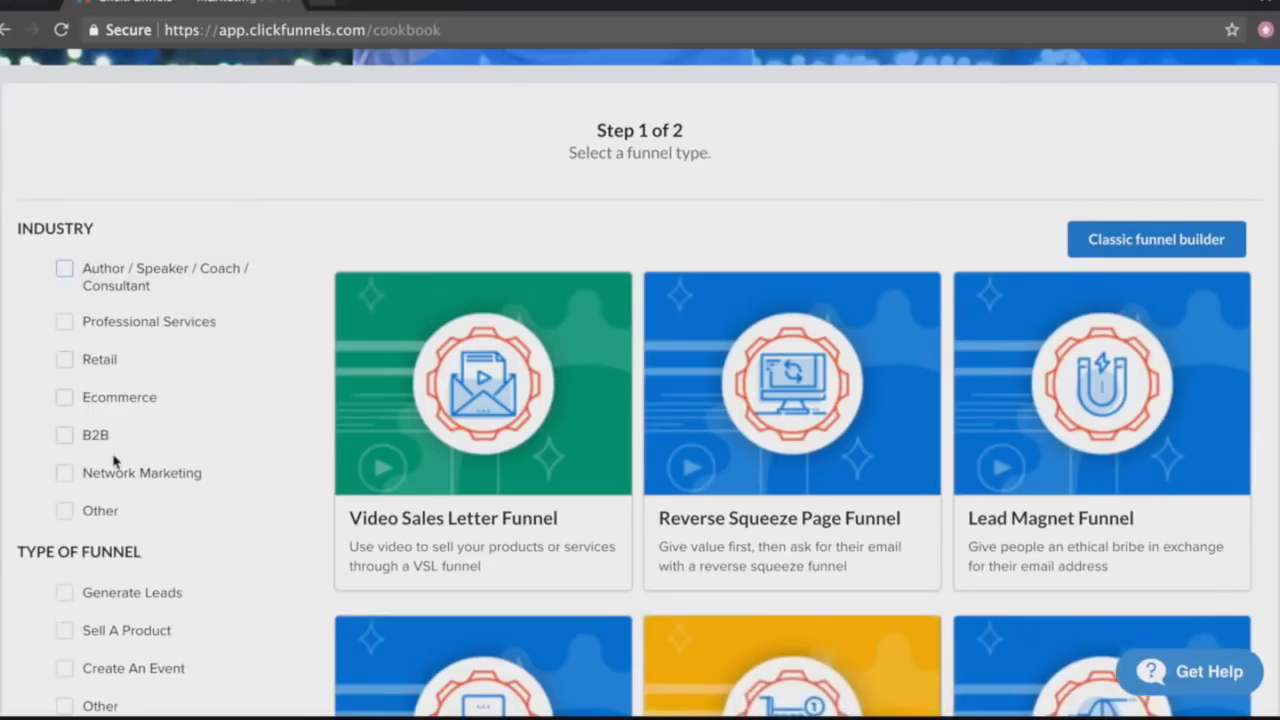
scroll(113, 460, down, 2)
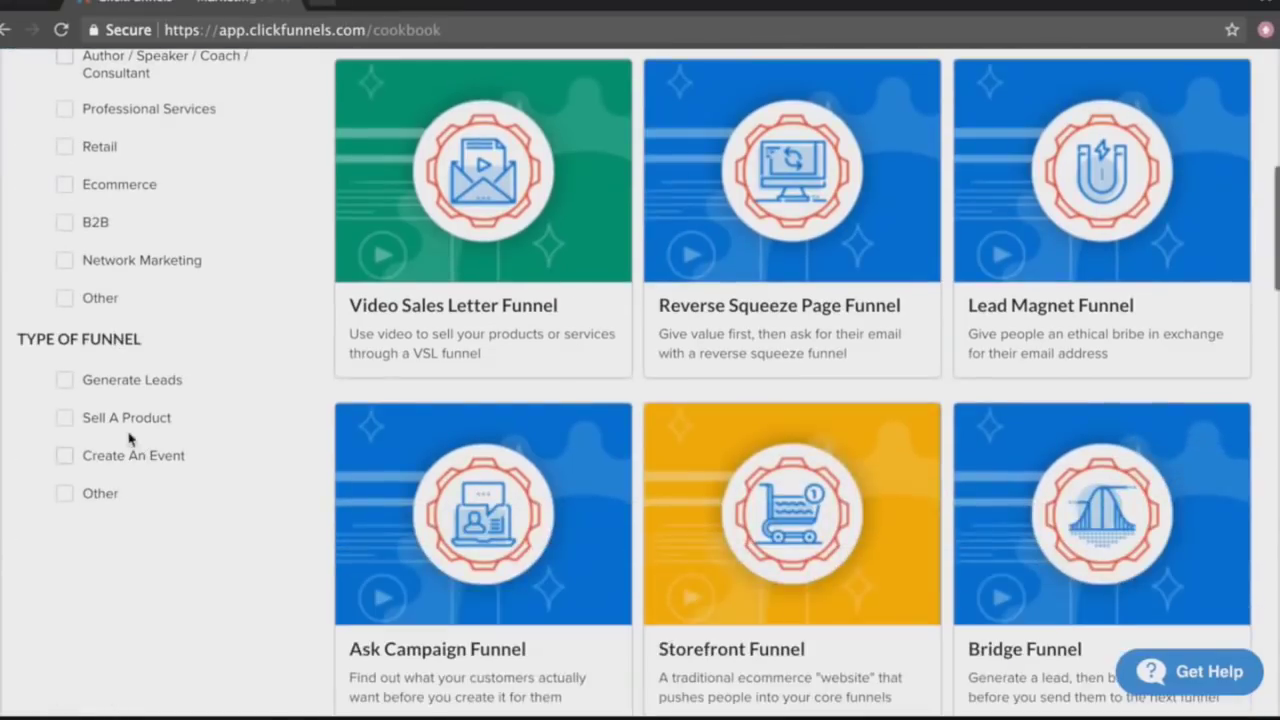
click(65, 385)
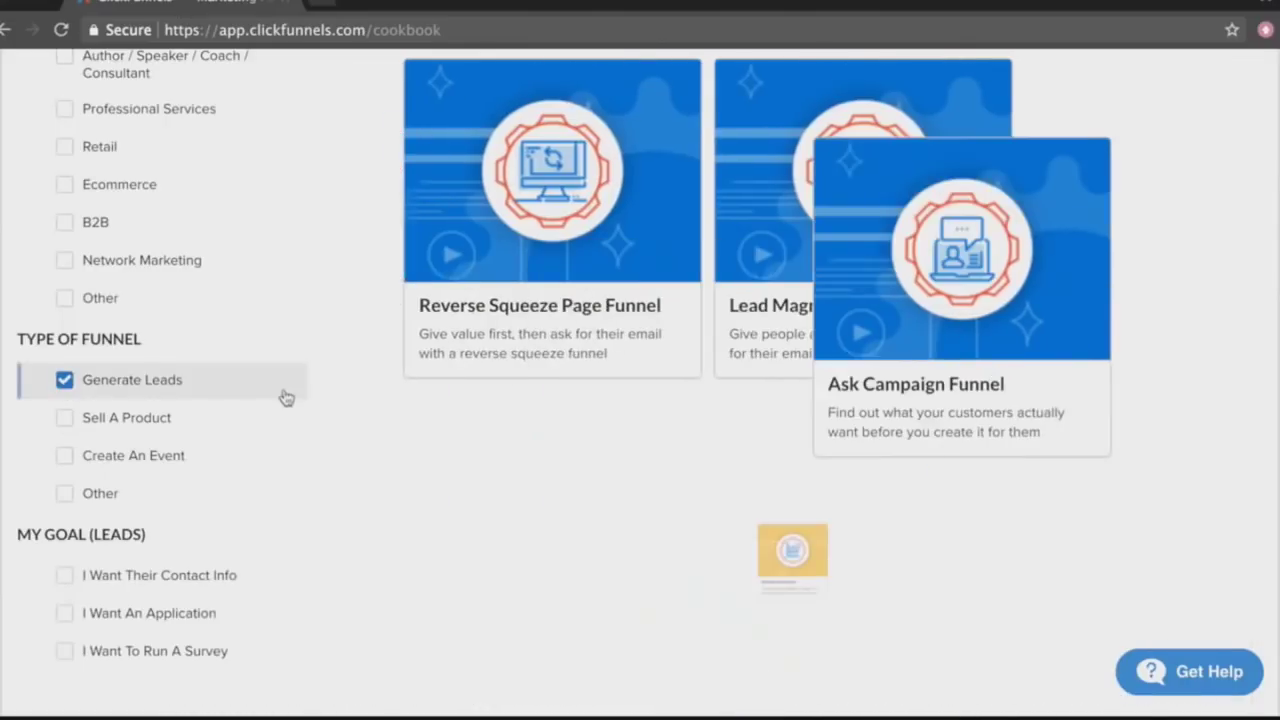
scroll(356, 388, down, 5)
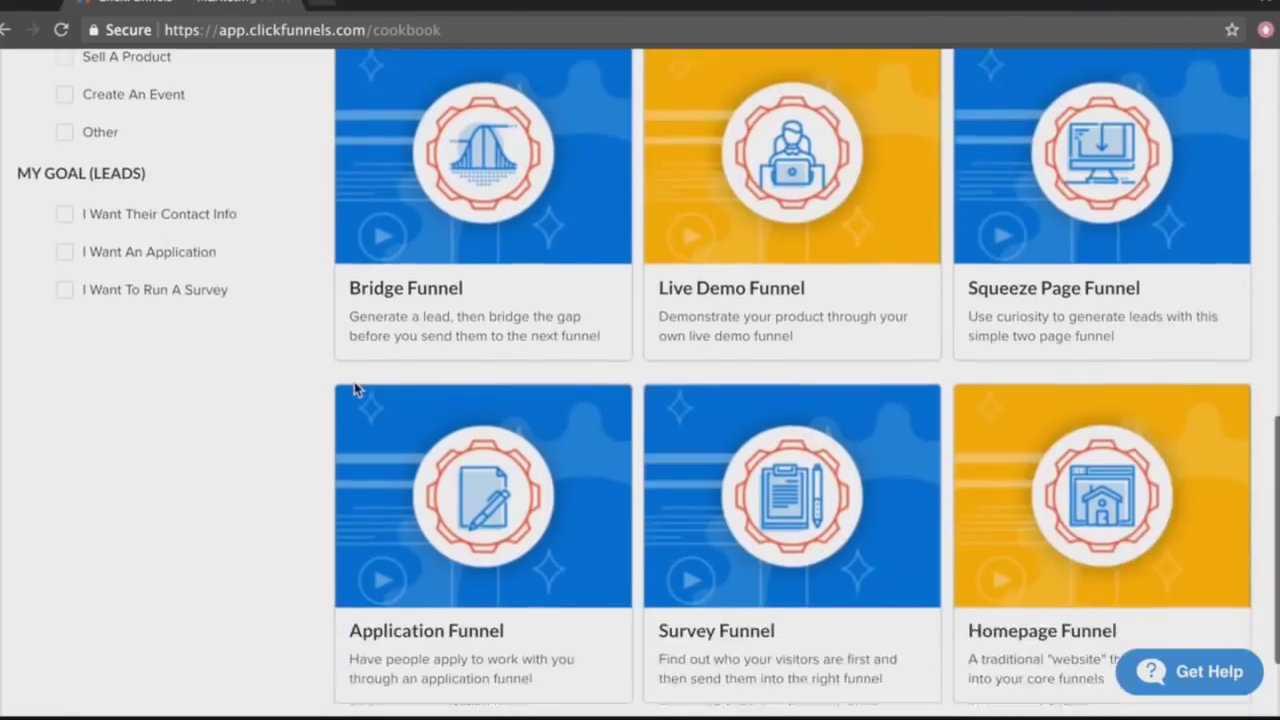
scroll(427, 335, up, 3)
scroll(427, 335, up, 2)
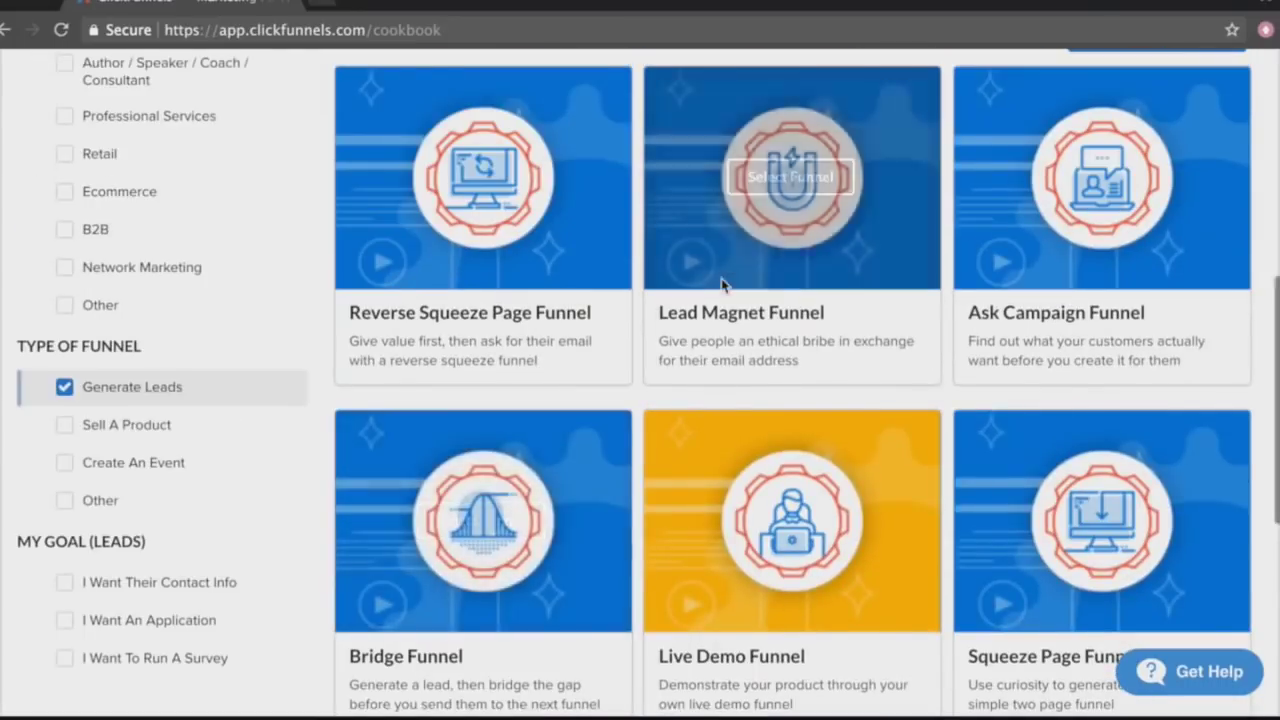
Open the Lead Magnet Funnel recipe, play and pause its video, then reach the Step 2 templates.
click(782, 180)
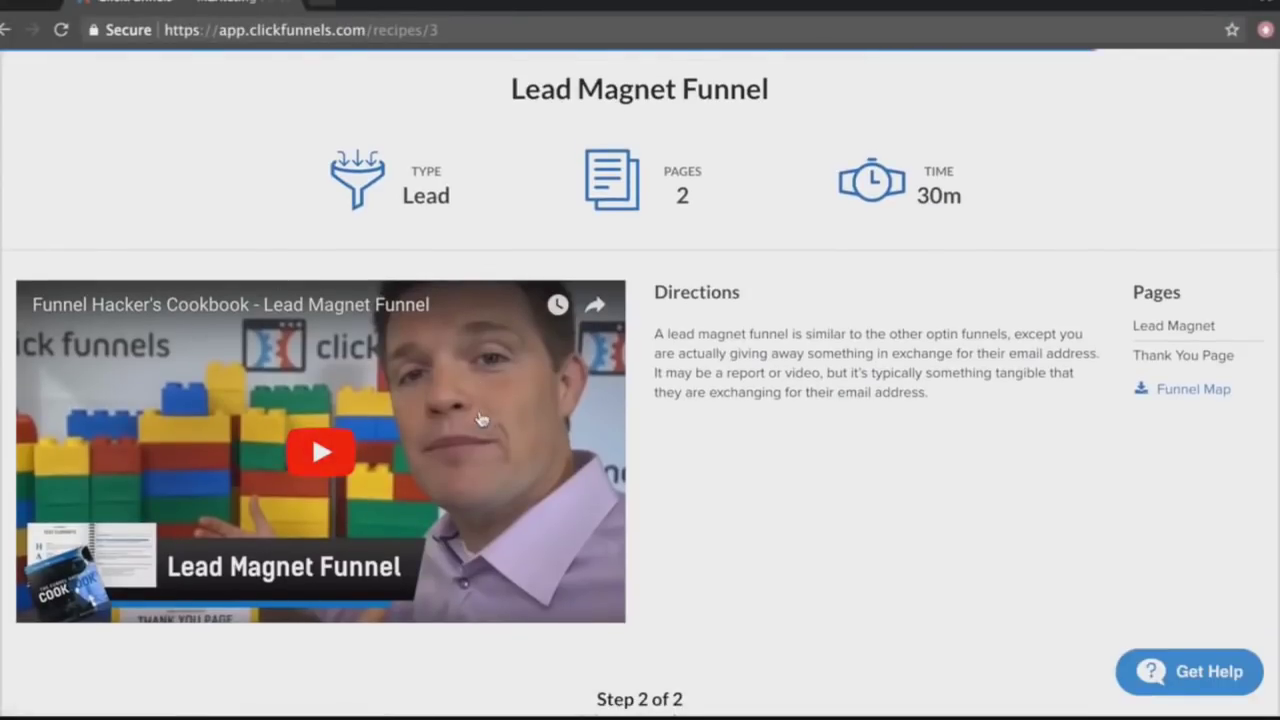
scroll(312, 436, down, 1)
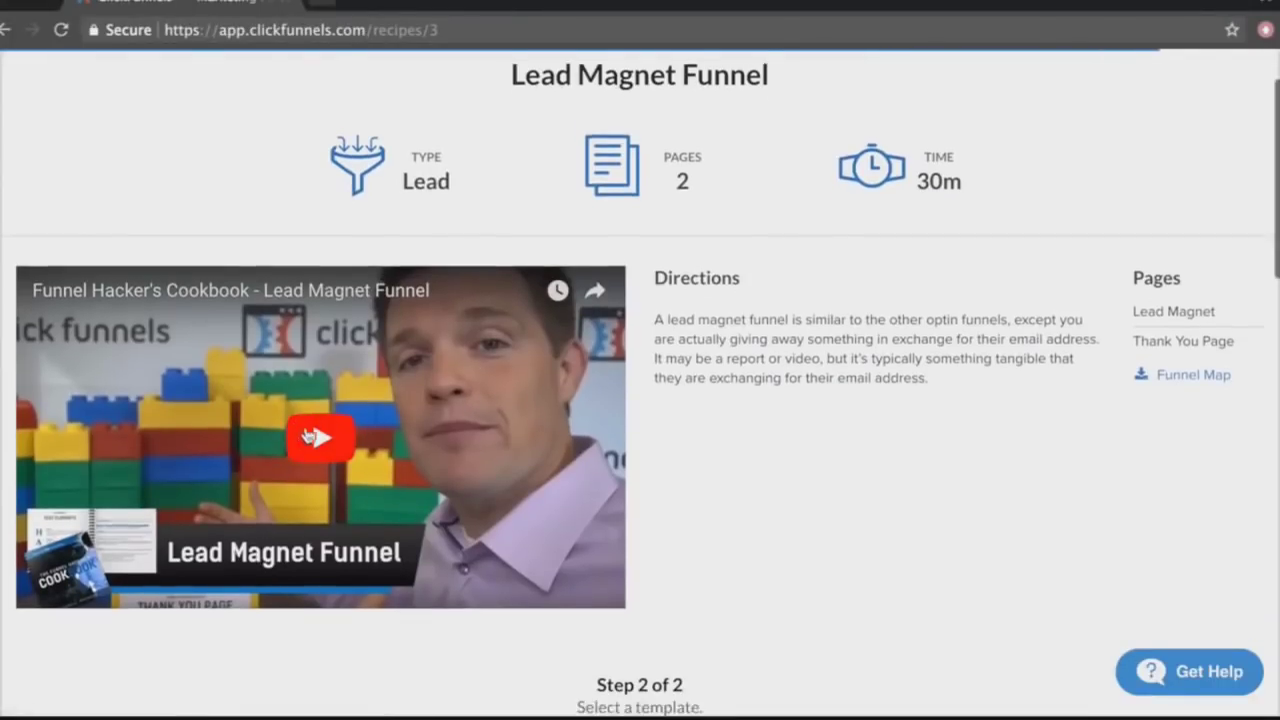
click(313, 435)
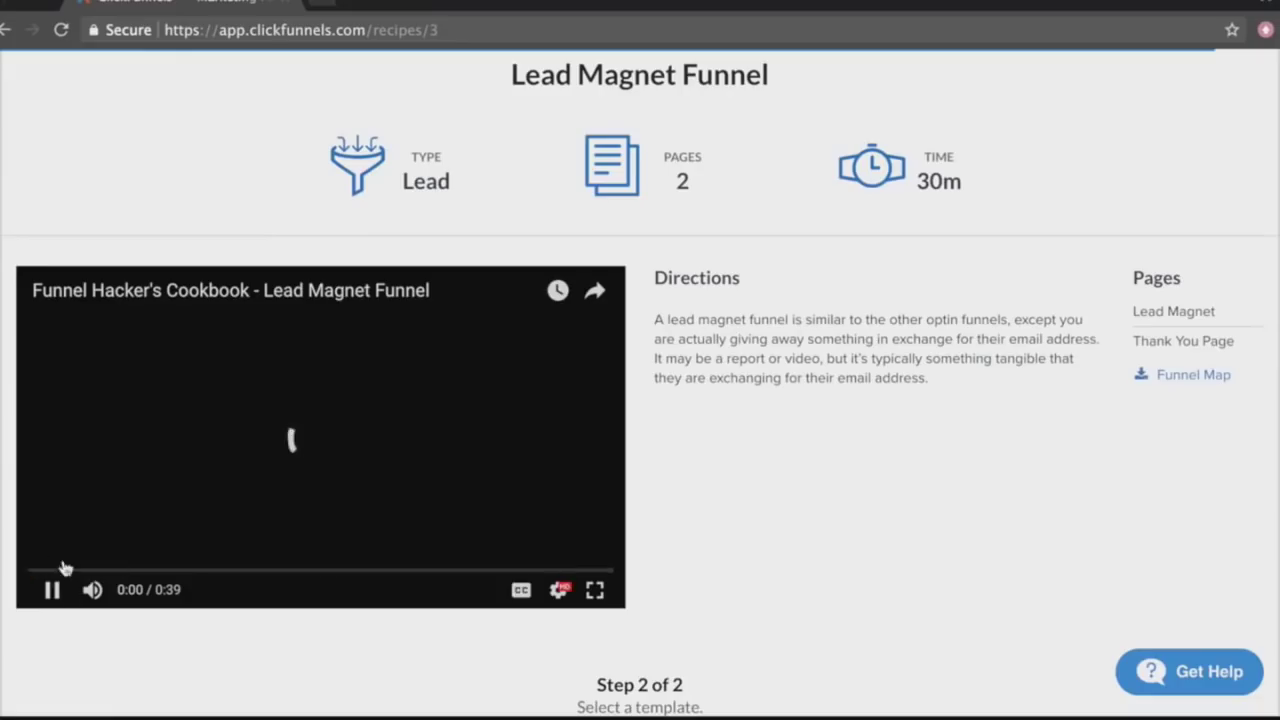
click(336, 410)
scroll(745, 363, down, 1)
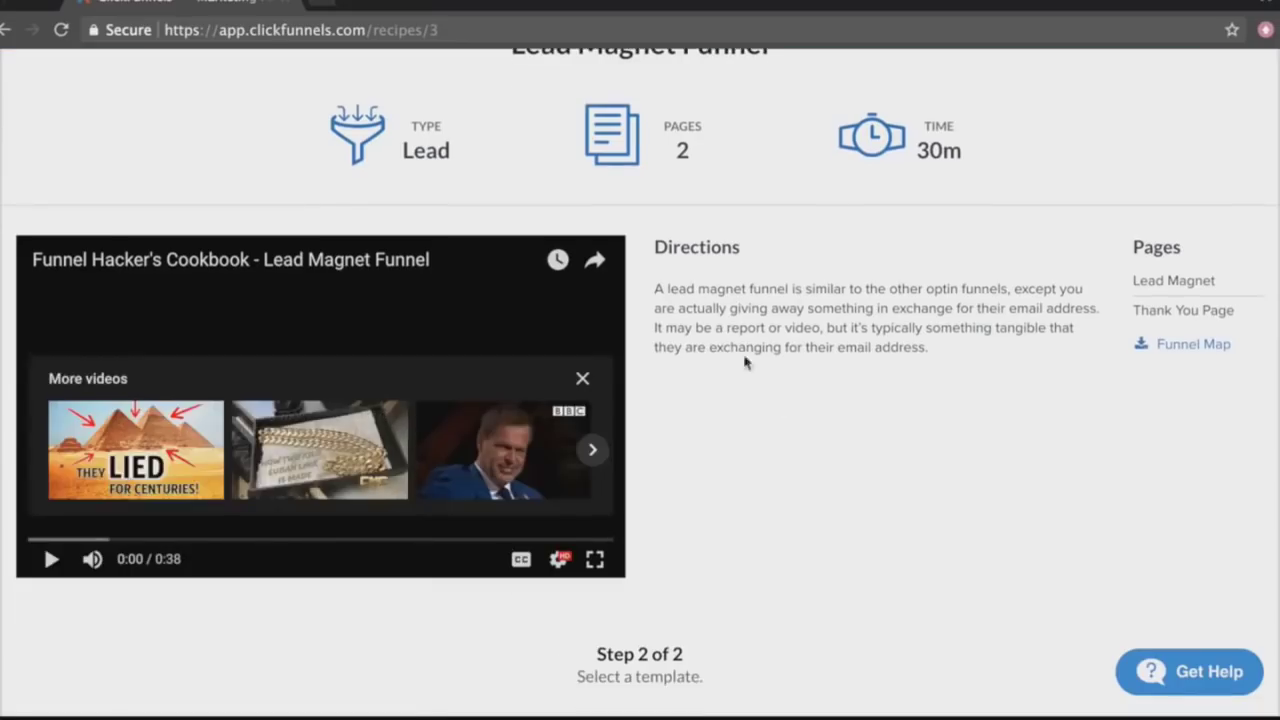
scroll(901, 300, down, 1)
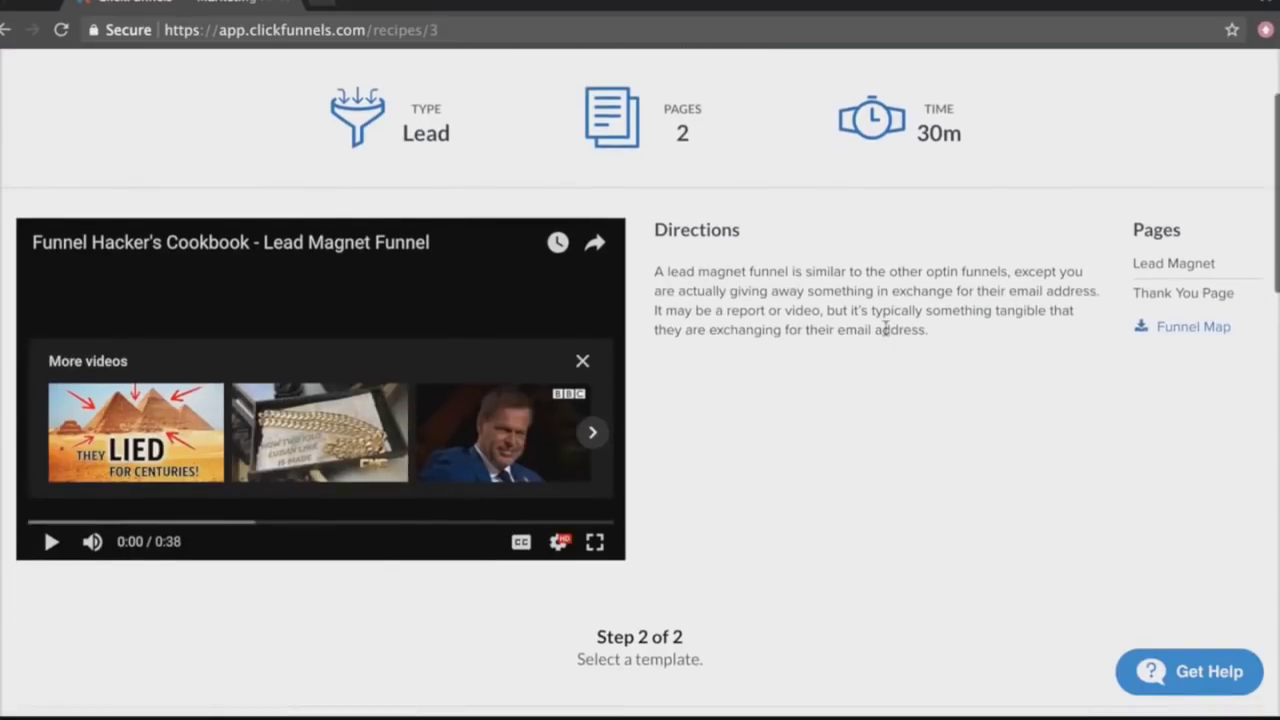
scroll(471, 331, down, 1)
scroll(397, 374, down, 5)
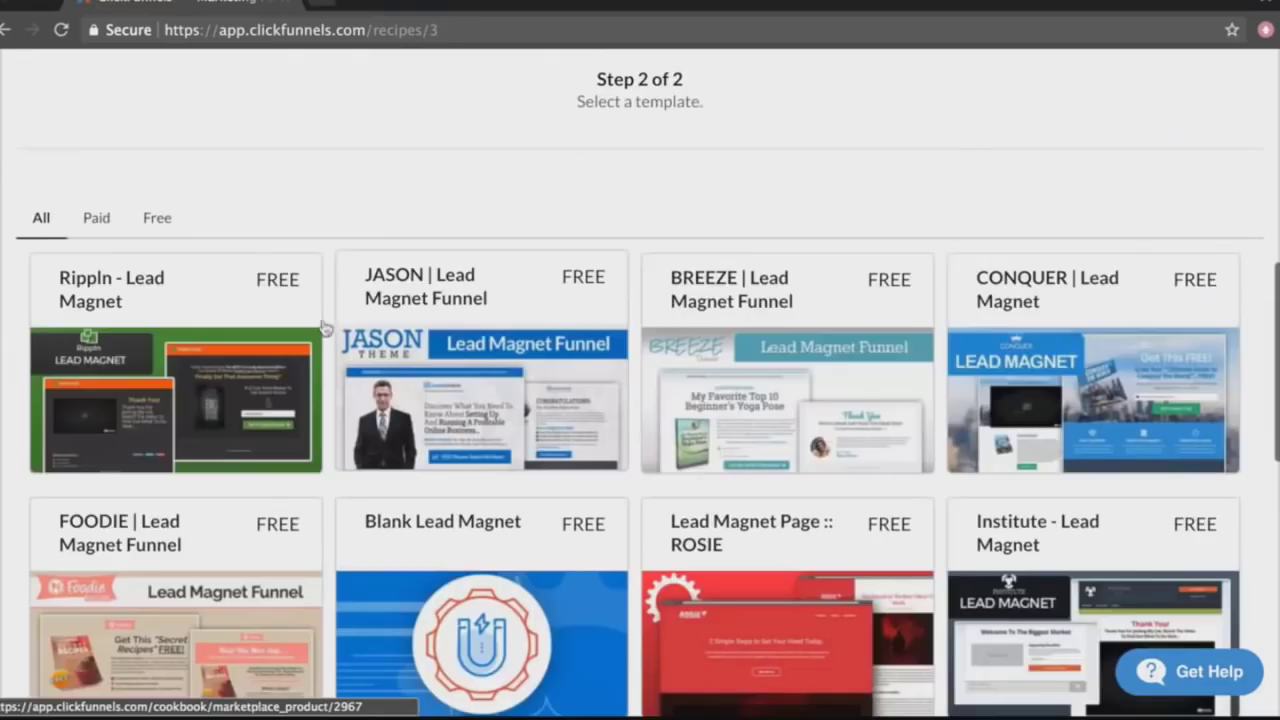
Open the JASON | Lead Magnet Funnel template, review its page, and click Get Funnel.
scroll(610, 310, down, 1)
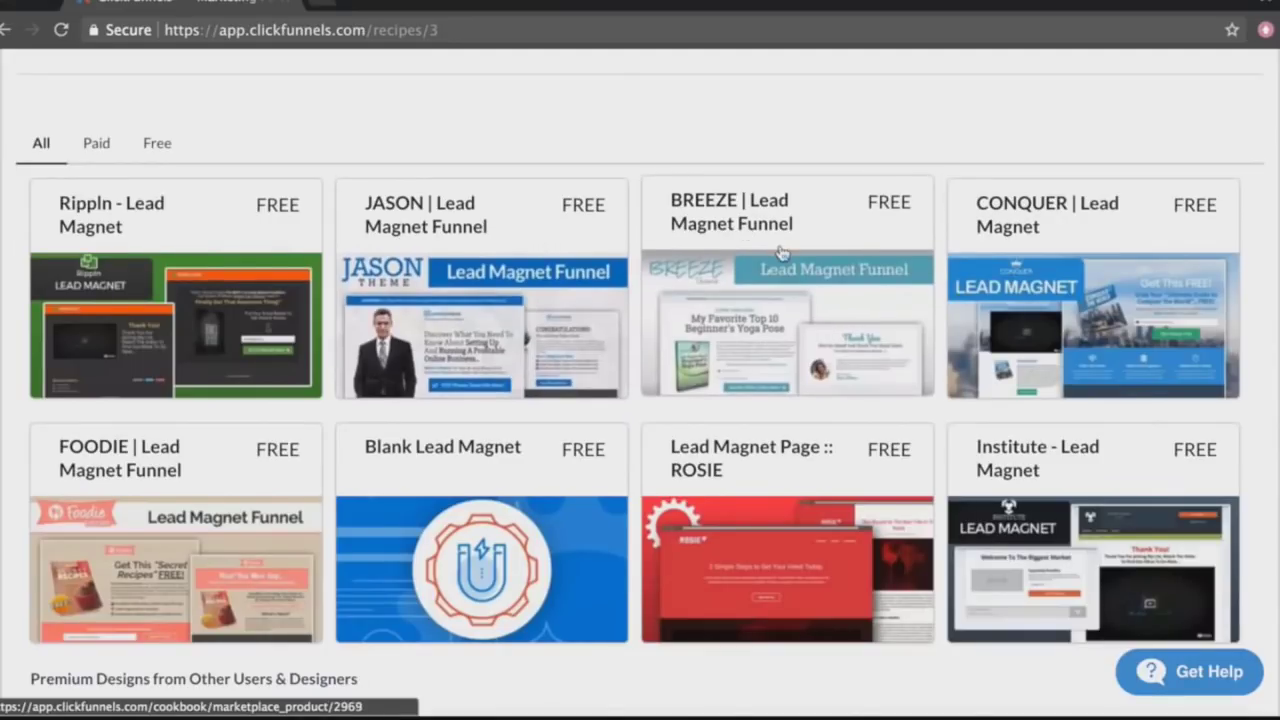
click(497, 278)
scroll(524, 341, down, 2)
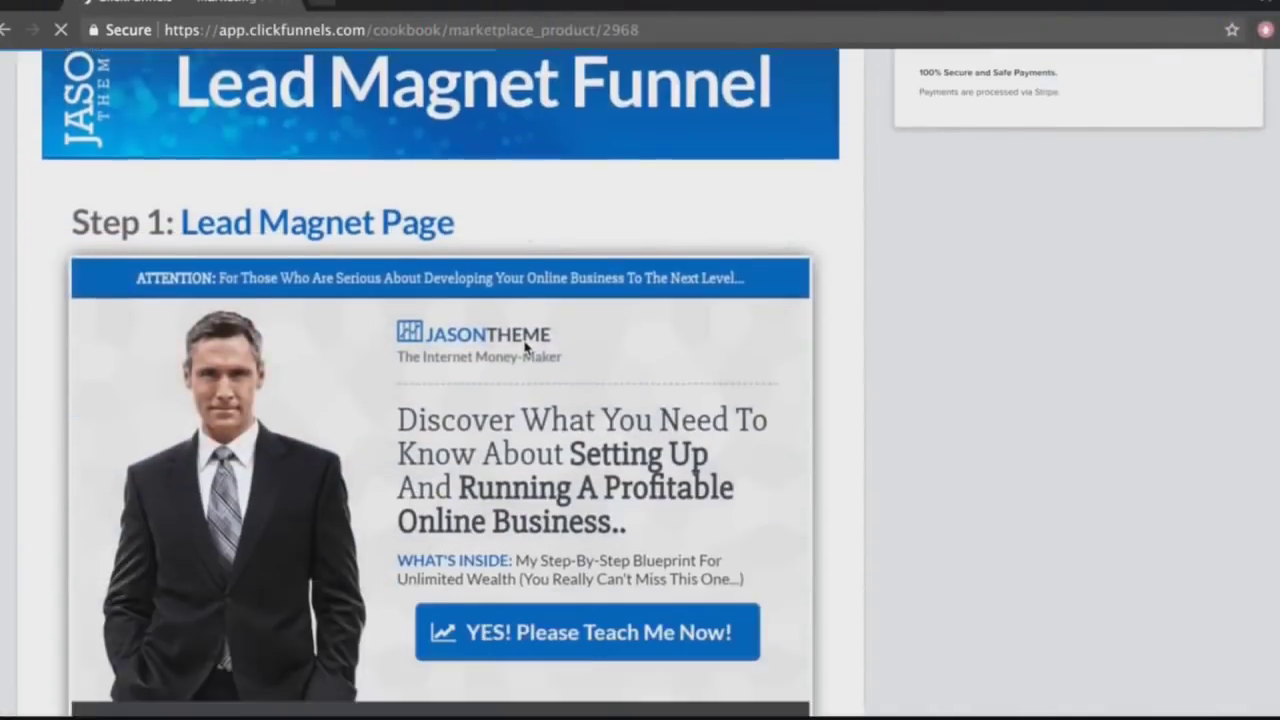
scroll(524, 345, down, 4)
scroll(517, 466, down, 3)
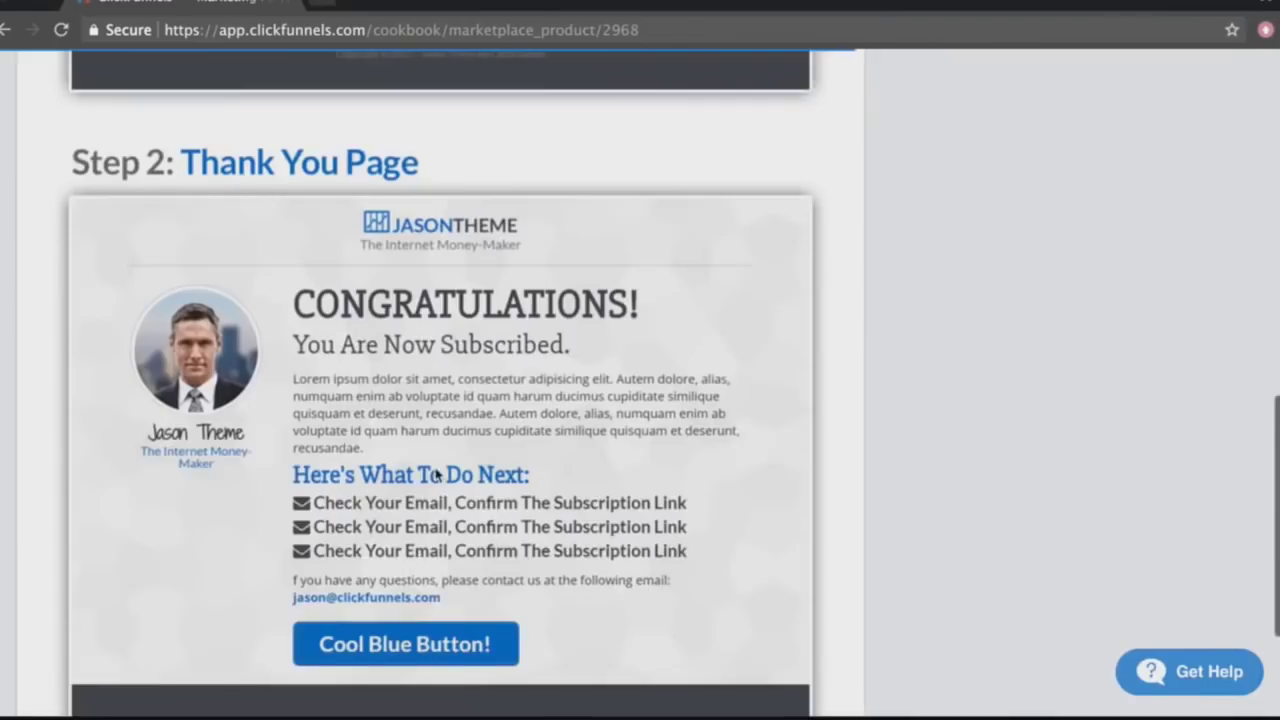
scroll(437, 476, down, 2)
scroll(437, 474, up, 12)
click(1059, 276)
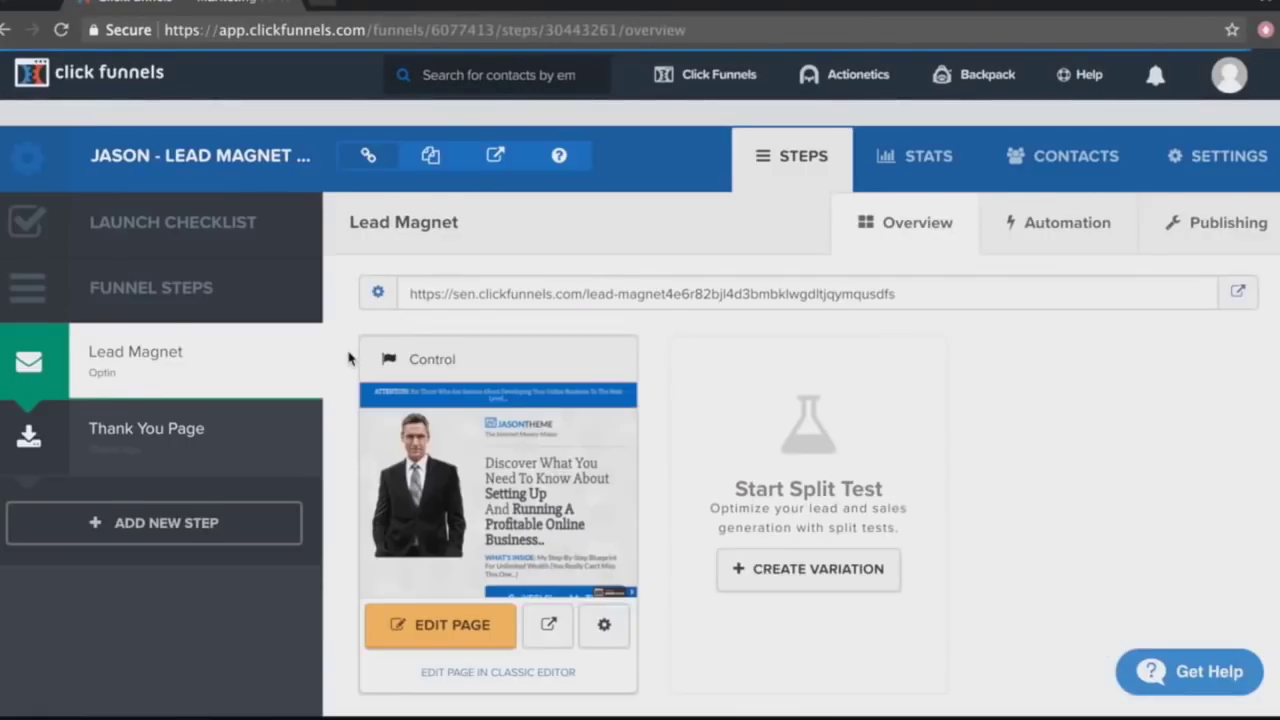
Look over the JASON funnel's Lead Magnet step and open its page in the editor.
scroll(349, 358, down, 3)
scroll(361, 672, down, 2)
scroll(349, 309, up, 5)
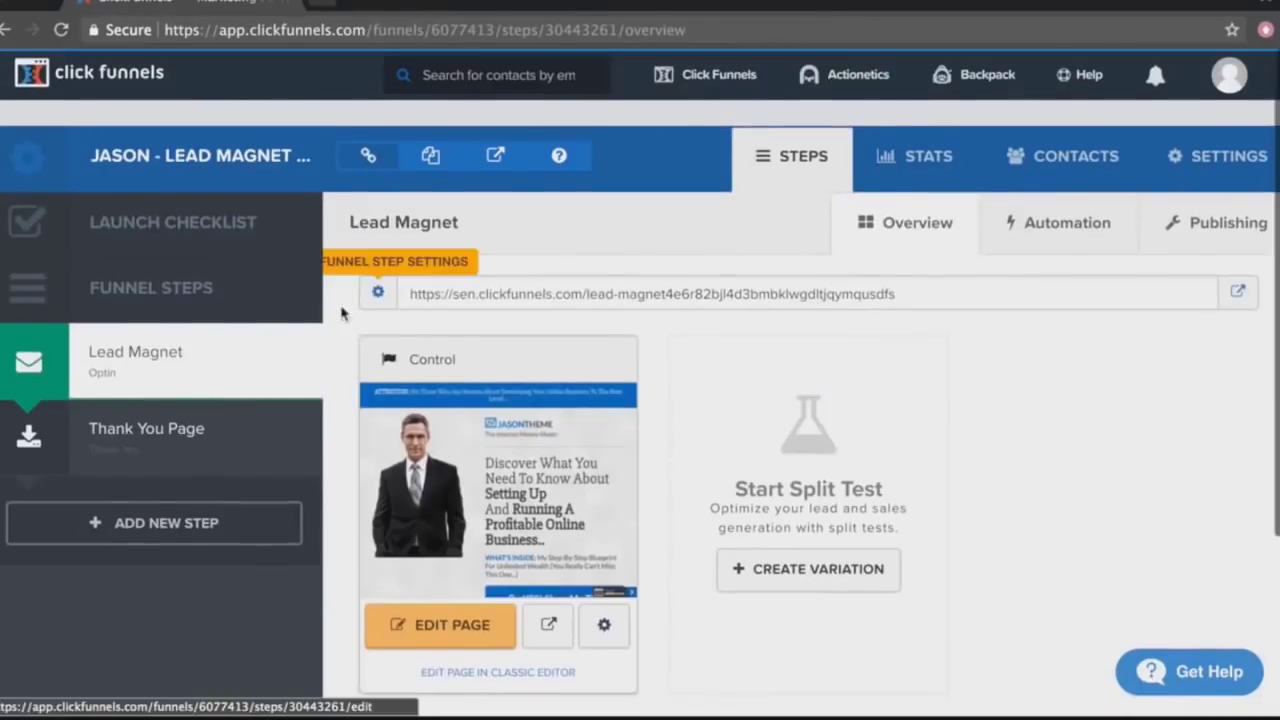
mouse_move(301, 339)
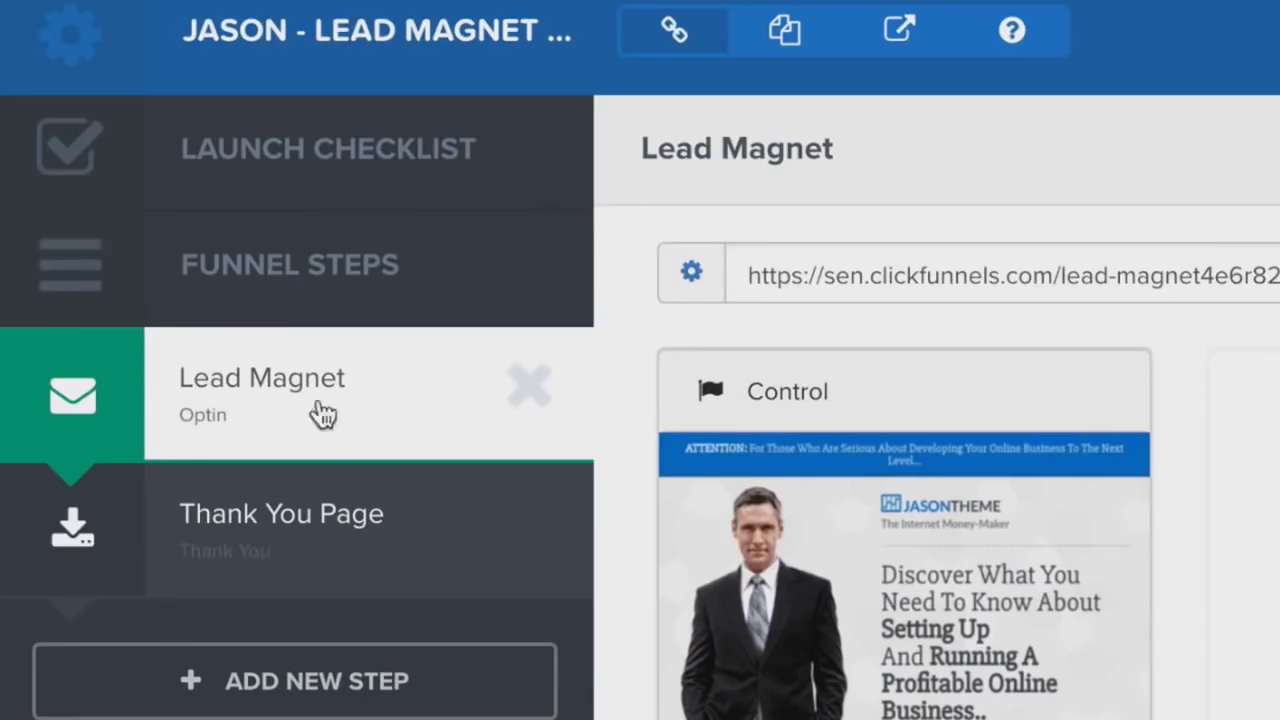
click(285, 530)
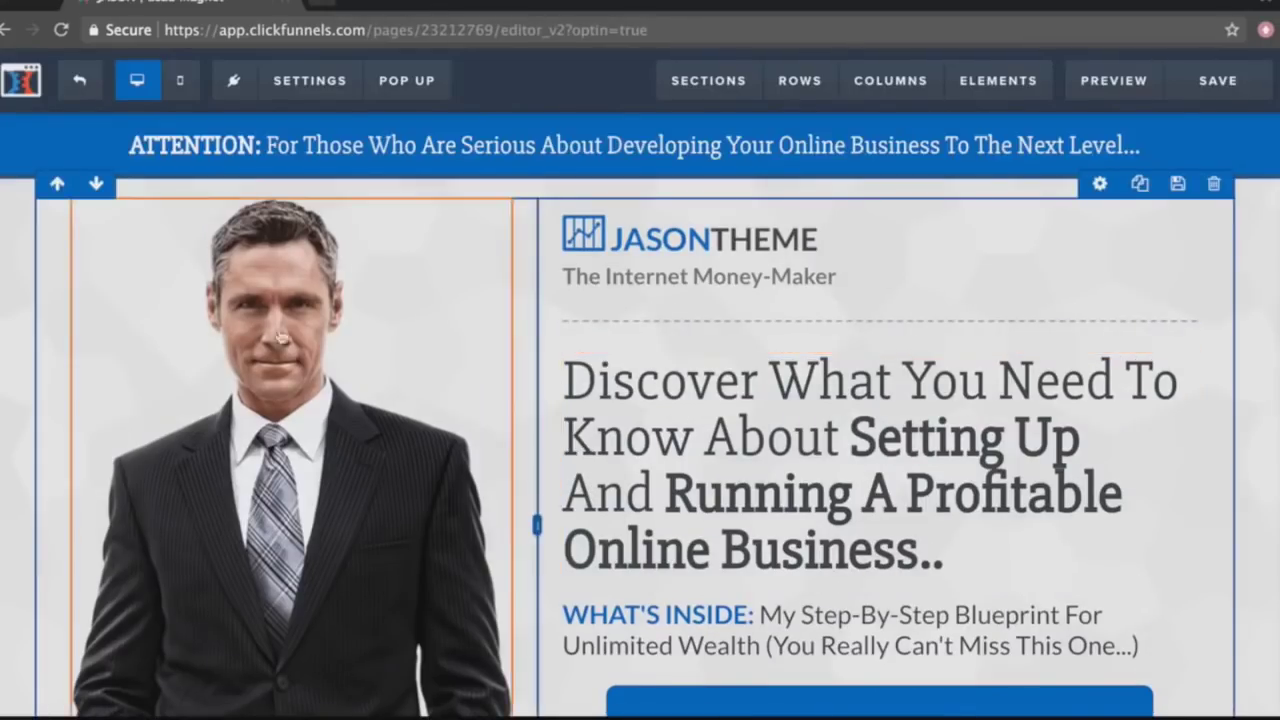
Duplicate the portrait image column on the Lead Magnet page.
scroll(389, 346, down, 5)
scroll(474, 389, up, 4)
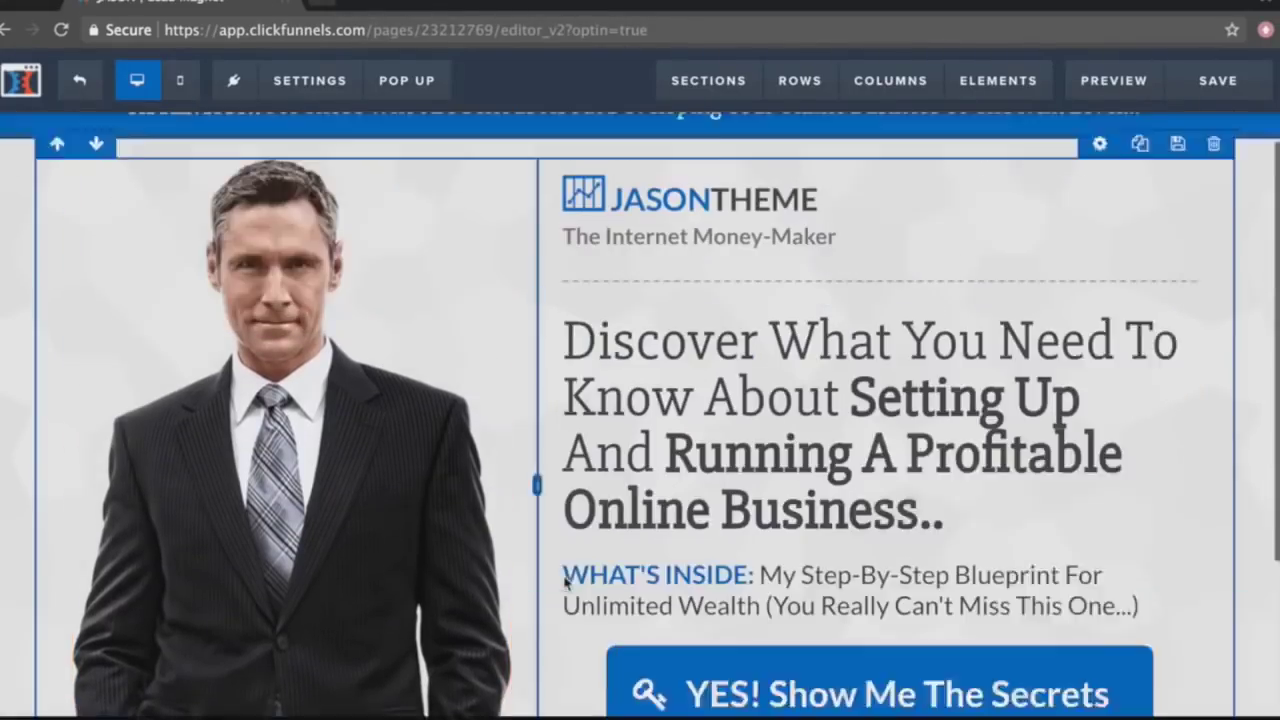
scroll(565, 585, up, 1)
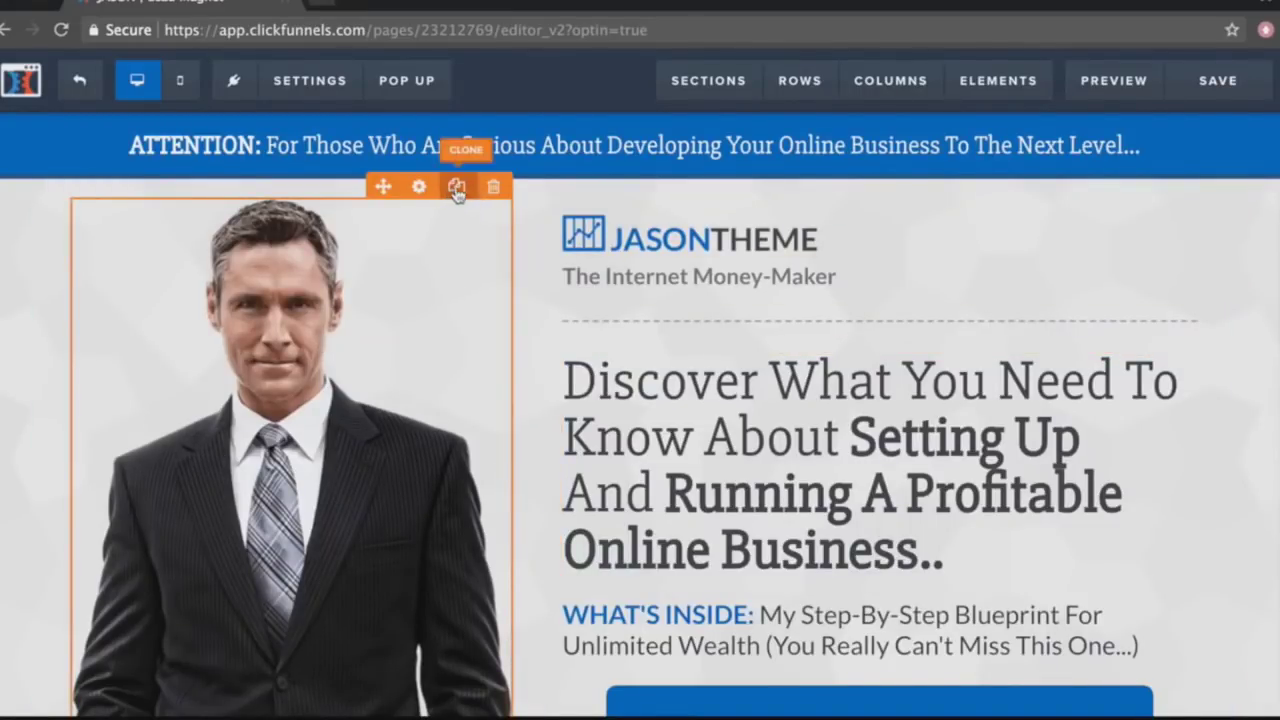
click(456, 188)
Delete the duplicate portrait image, then move the YES! Show Me The Secrets button above the headline.
scroll(437, 251, down, 8)
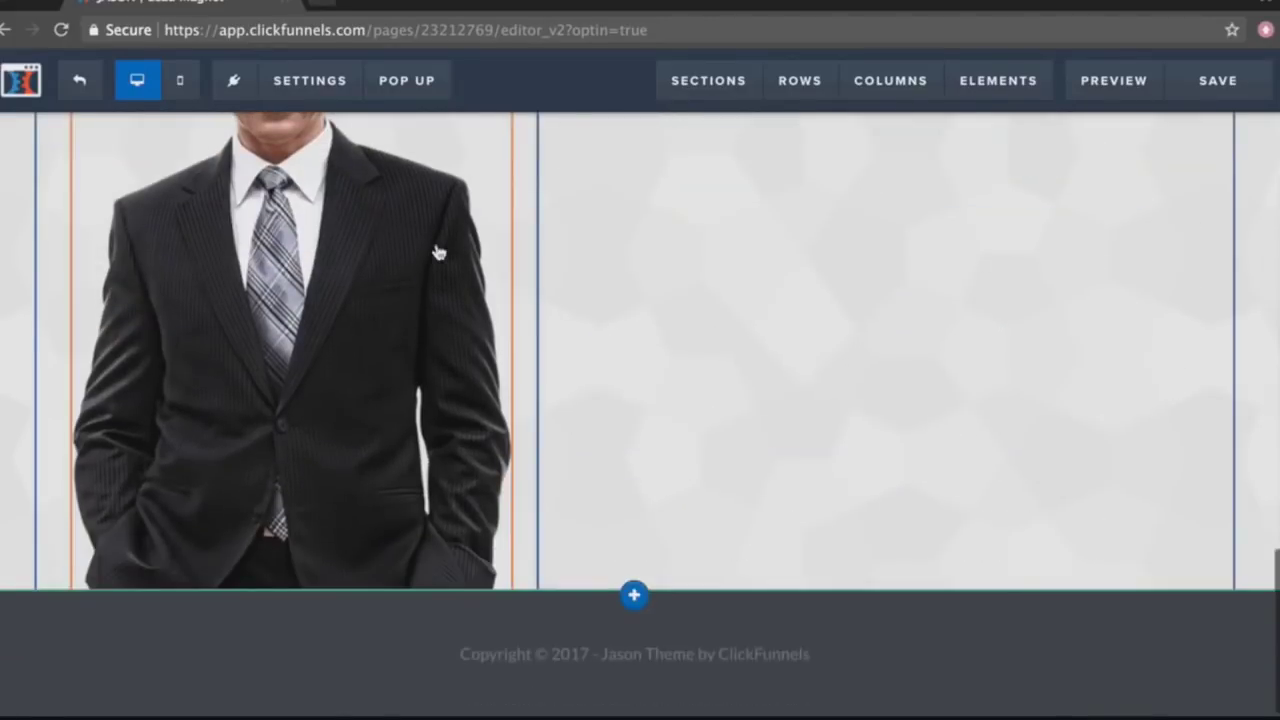
scroll(437, 251, down, 4)
scroll(437, 251, up, 2)
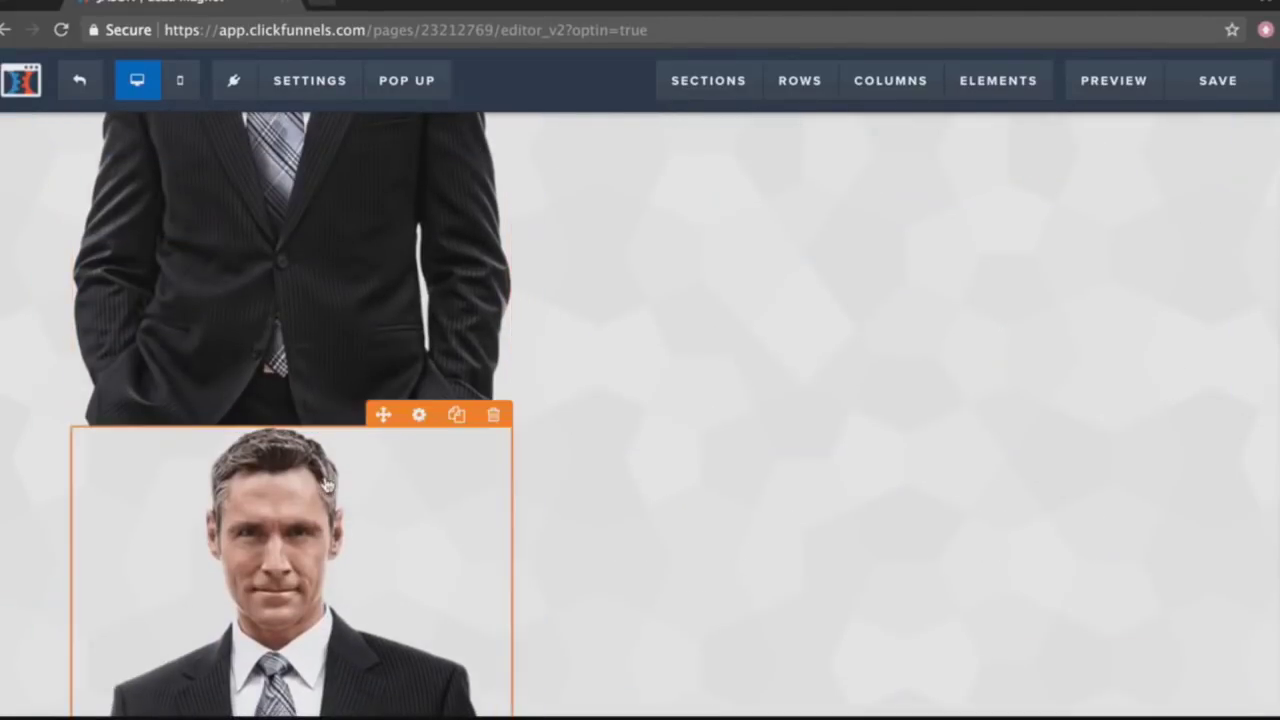
click(494, 416)
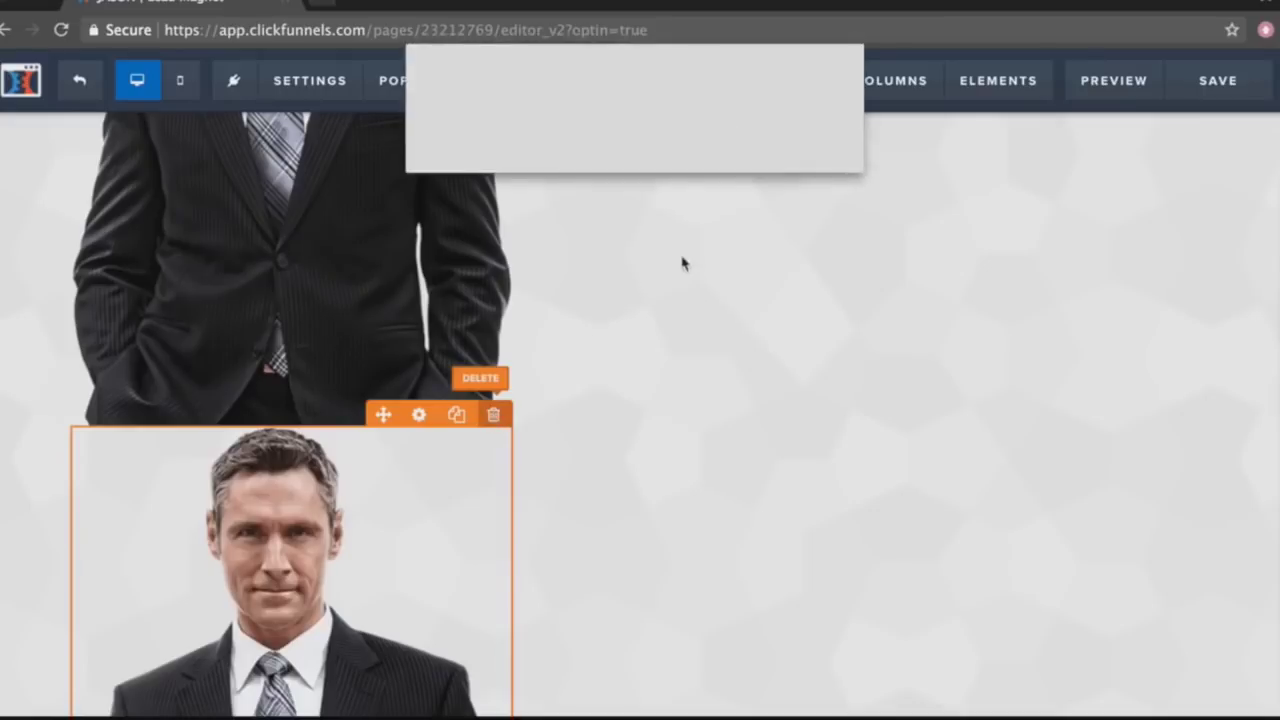
click(797, 148)
scroll(408, 338, up, 4)
scroll(408, 340, up, 3)
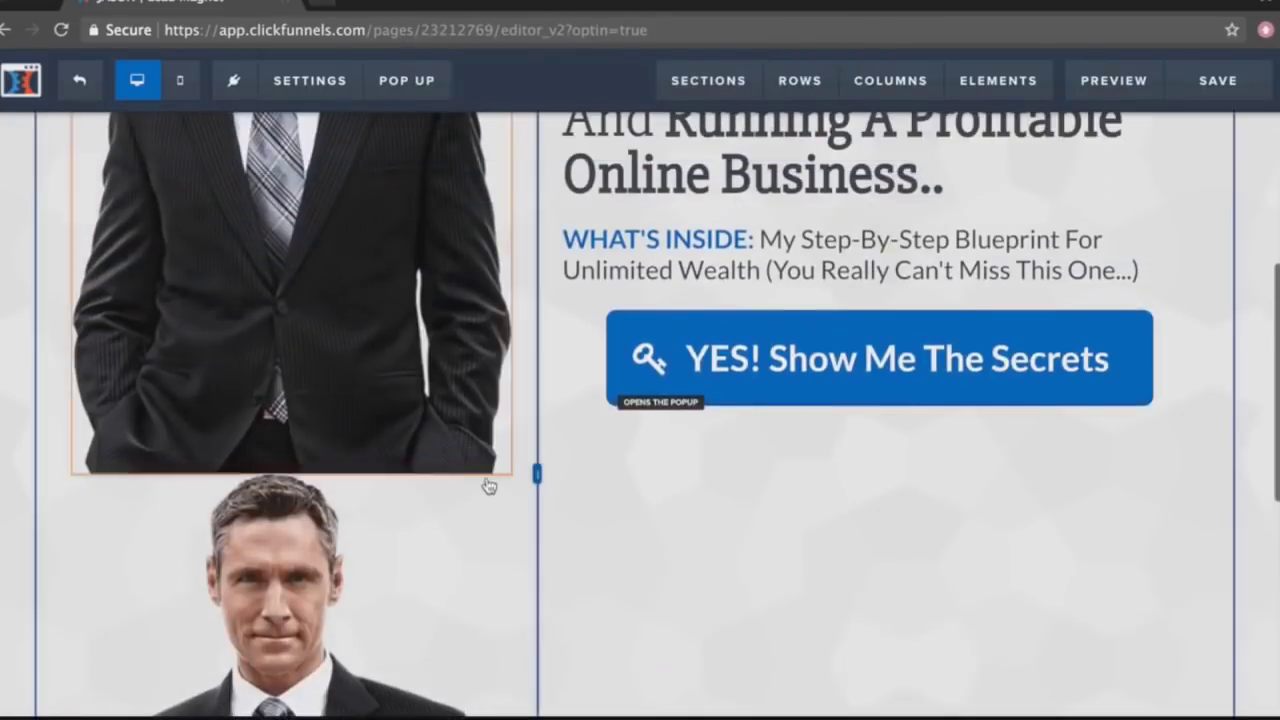
click(493, 466)
key(Return)
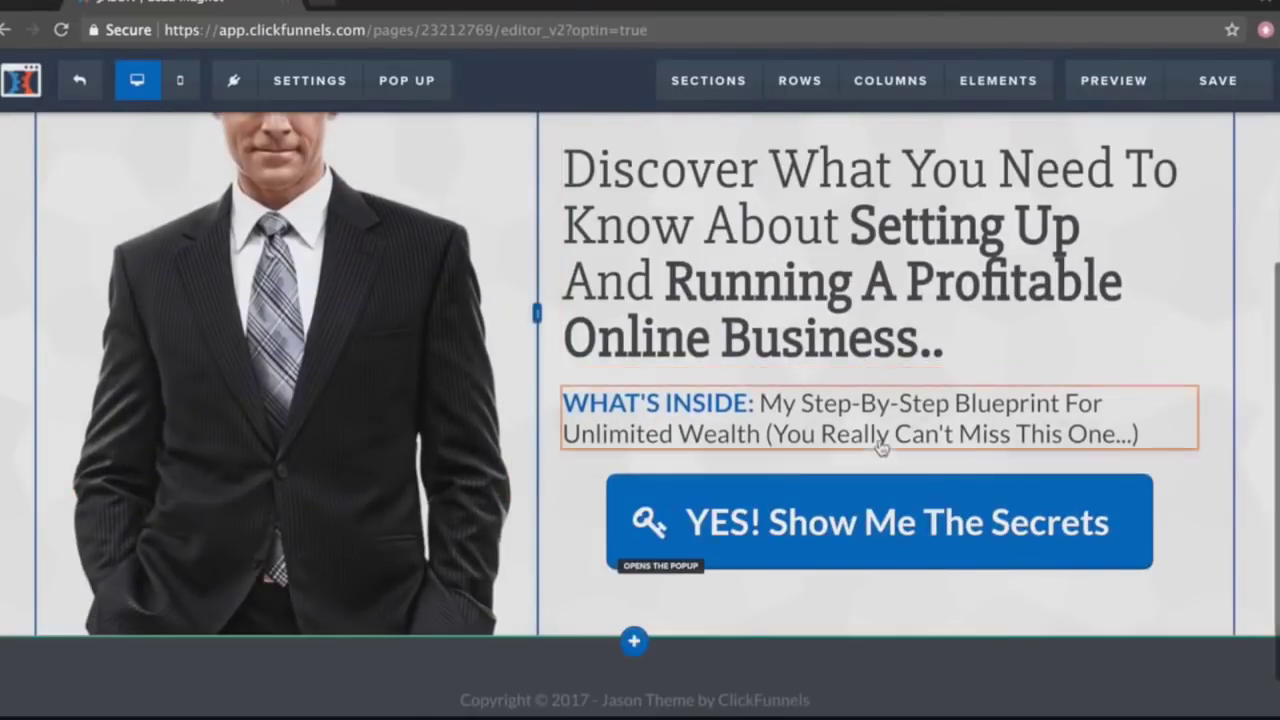
mouse_move(1078, 462)
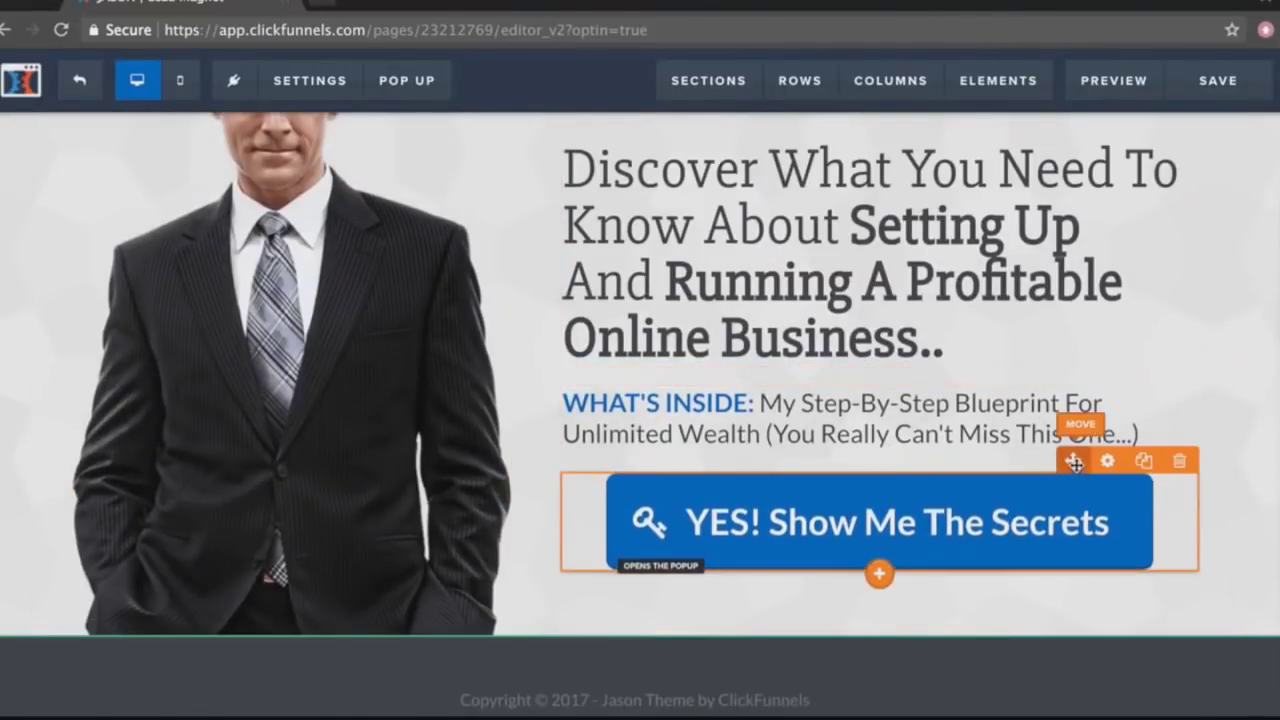
drag(1025, 176, 1013, 143)
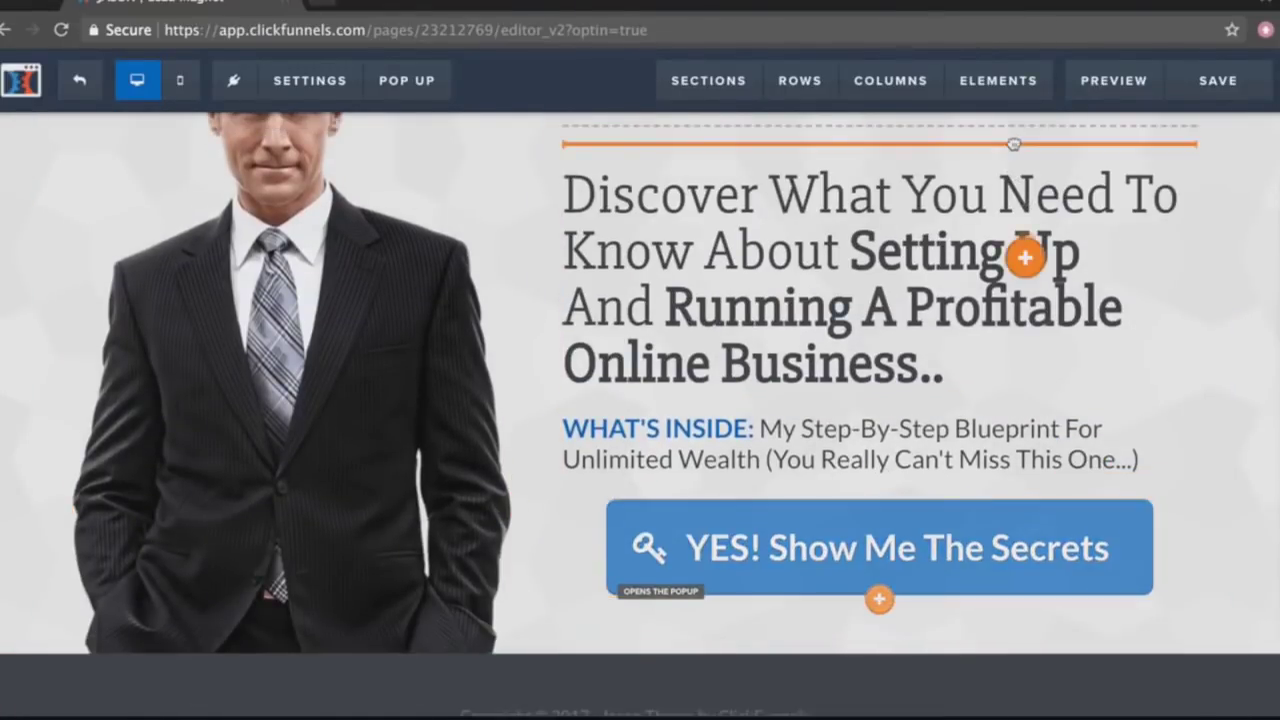